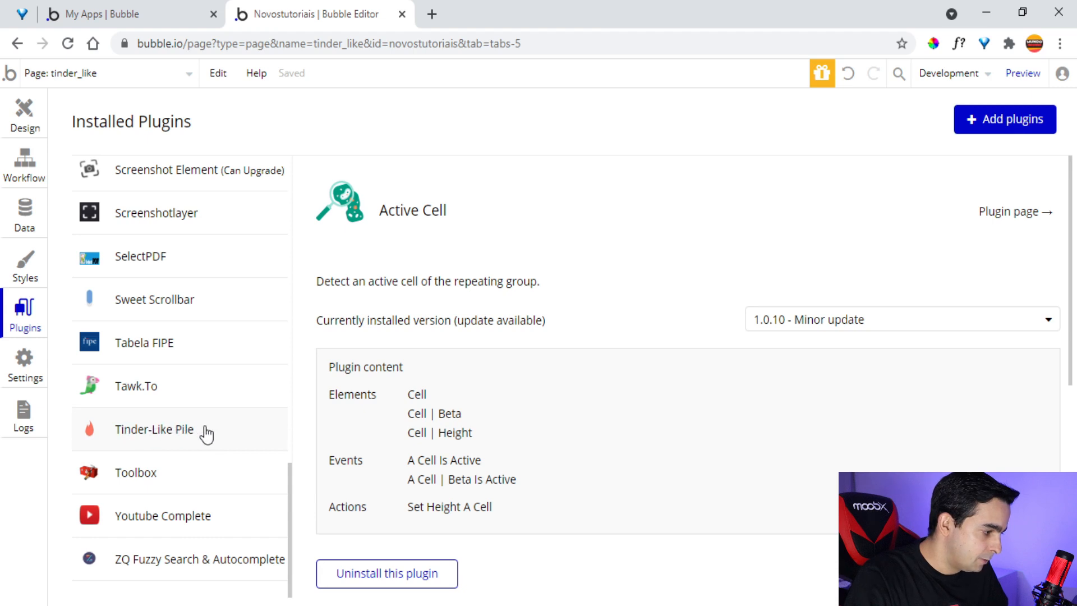
# Step: Place a Tinder Pile element about 419 by 319 px, horizontally centred below the black header of the page design
pyautogui.click(24, 115)
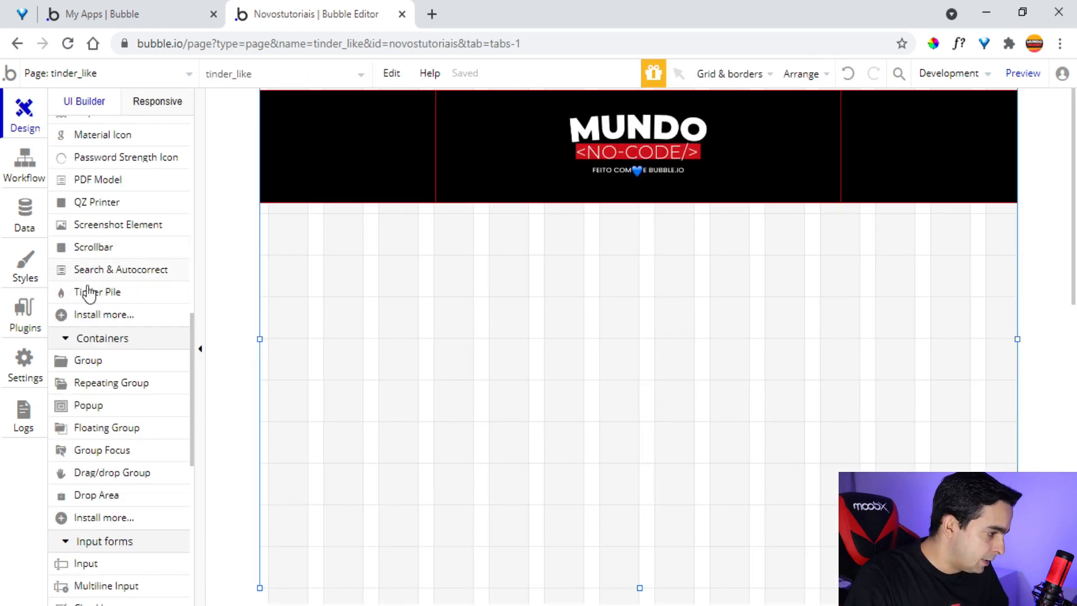
pyautogui.moveTo(100, 299)
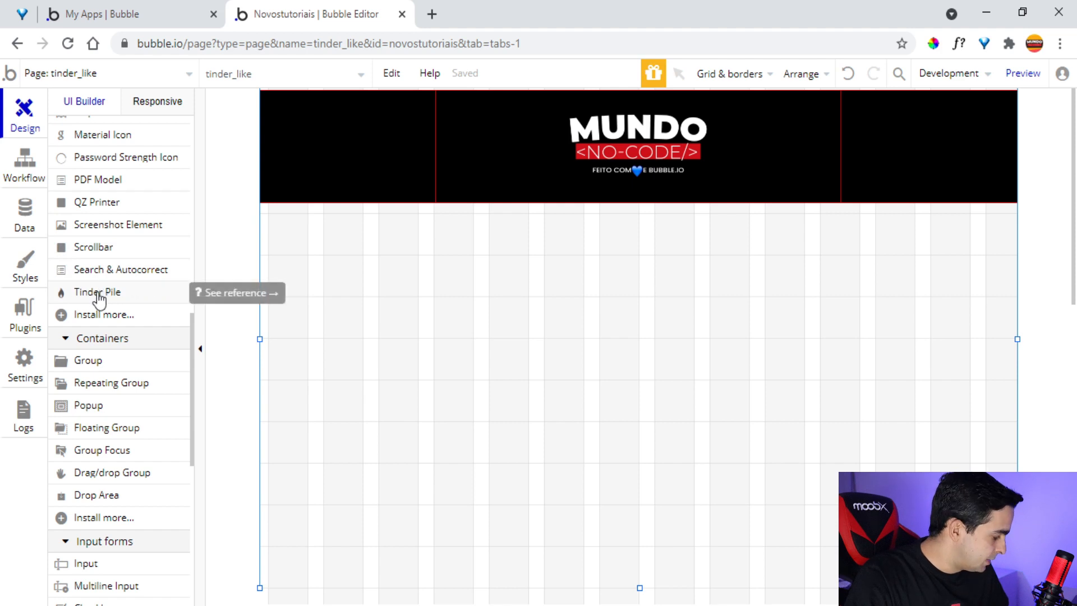
pyautogui.click(113, 300)
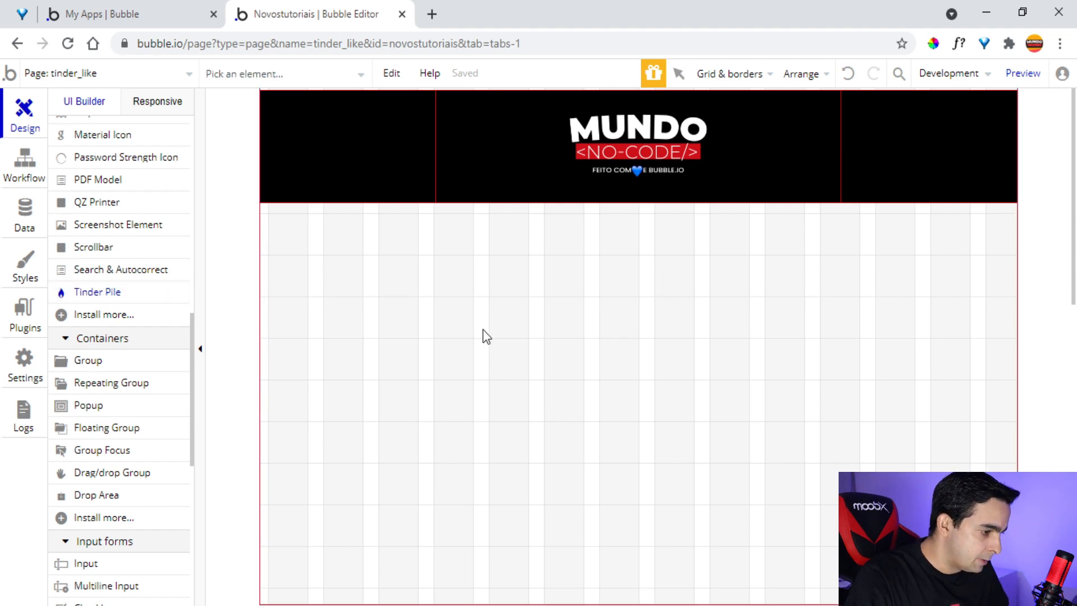
pyautogui.moveTo(473, 238)
pyautogui.mouseDown()
pyautogui.moveTo(747, 363)
pyautogui.moveTo(803, 438)
pyautogui.moveTo(803, 503)
pyautogui.mouseUp()
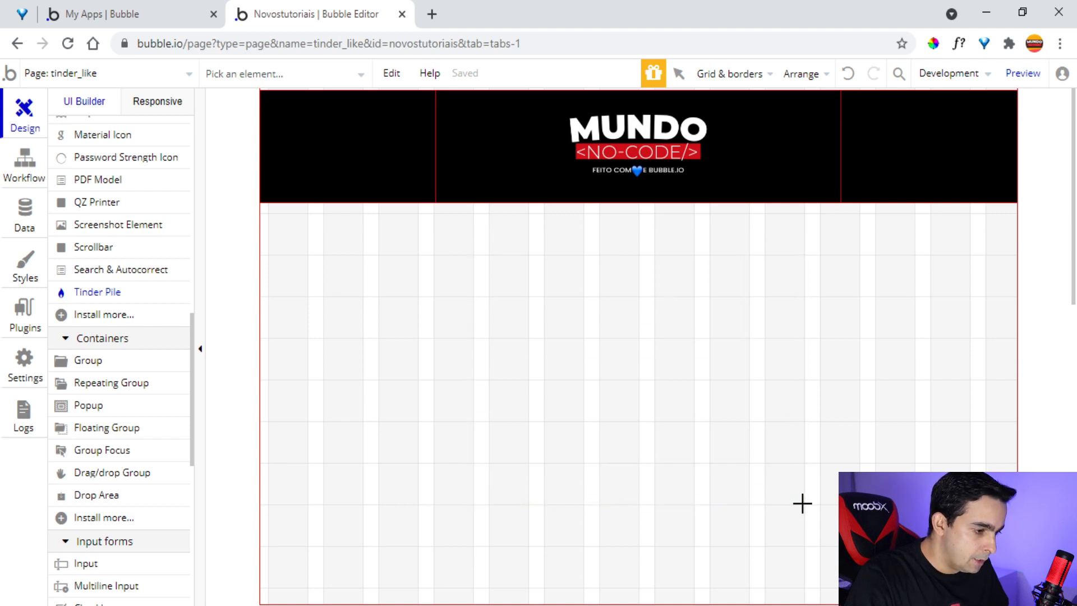
pyautogui.moveTo(602, 362); pyautogui.dragTo(633, 337)
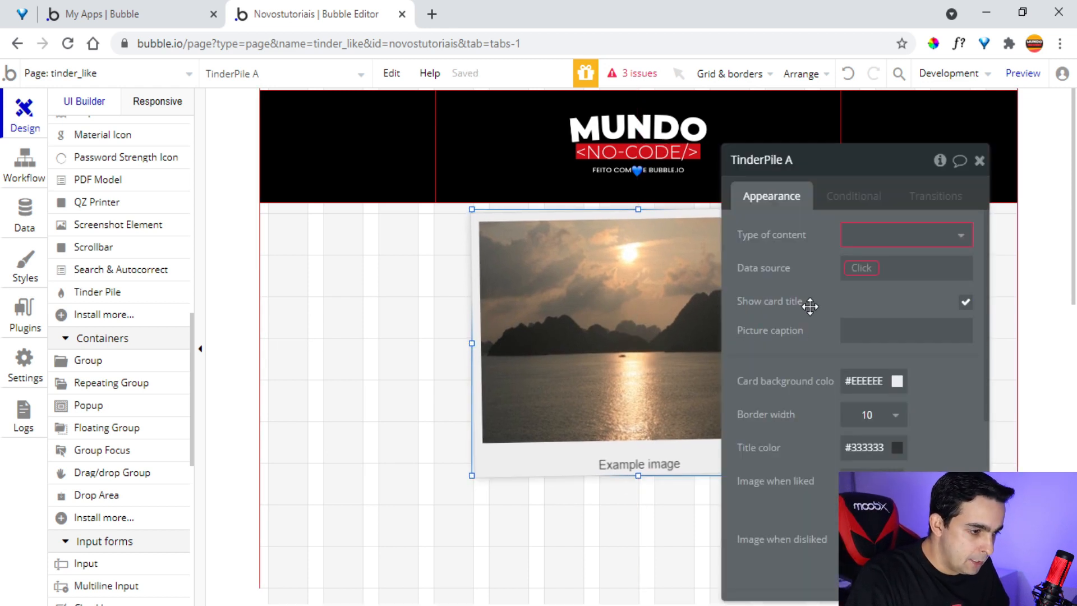
pyautogui.moveTo(810, 306); pyautogui.dragTo(276, 286)
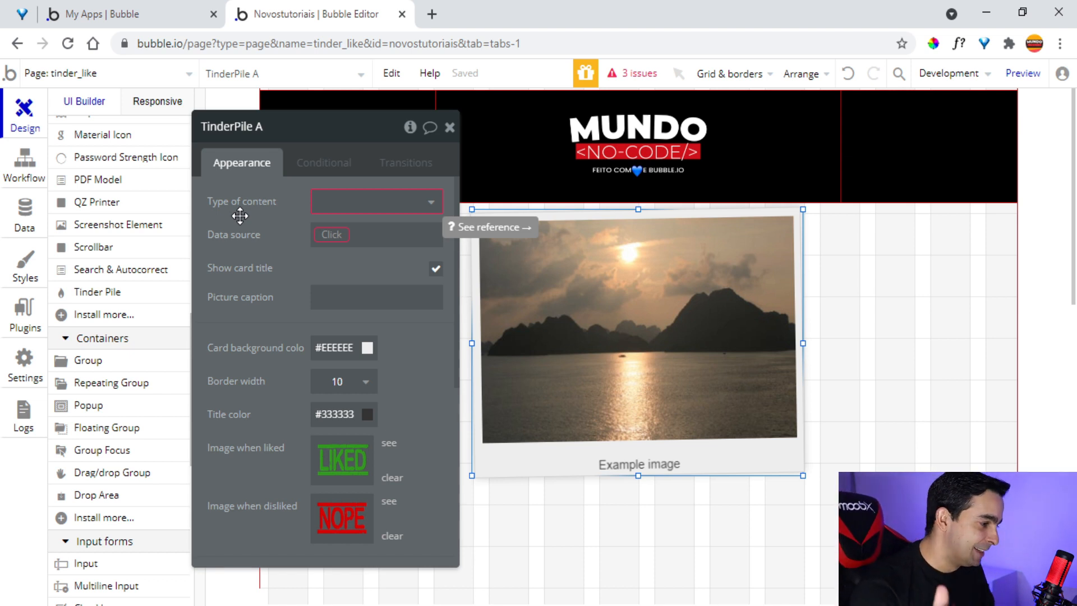
# Step: Set the Tinder Pile's type of content to User and its data source to a search for Users
pyautogui.click(318, 207)
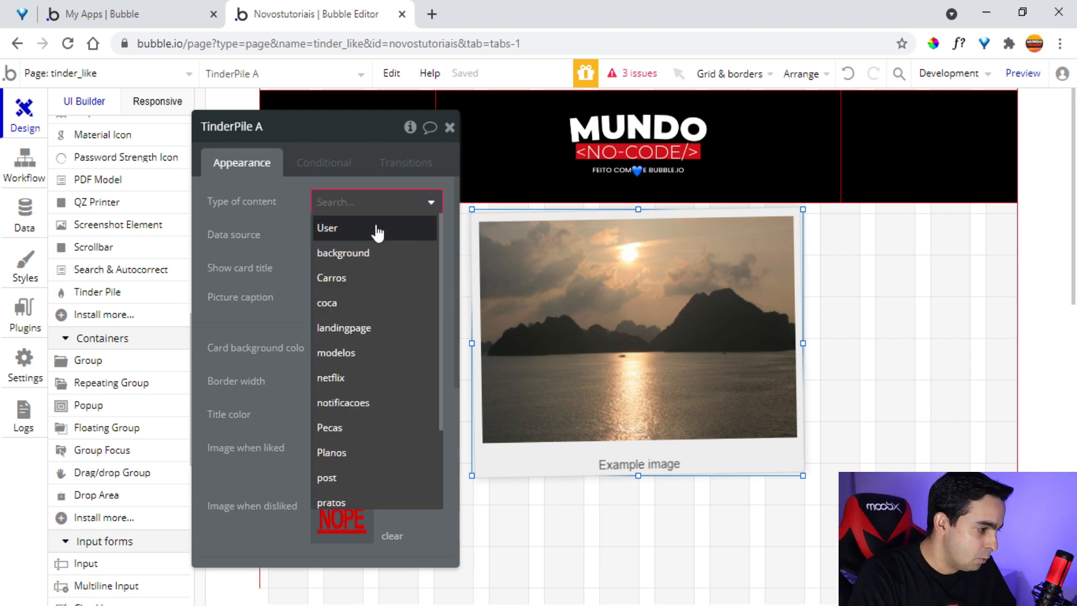
pyautogui.click(384, 235)
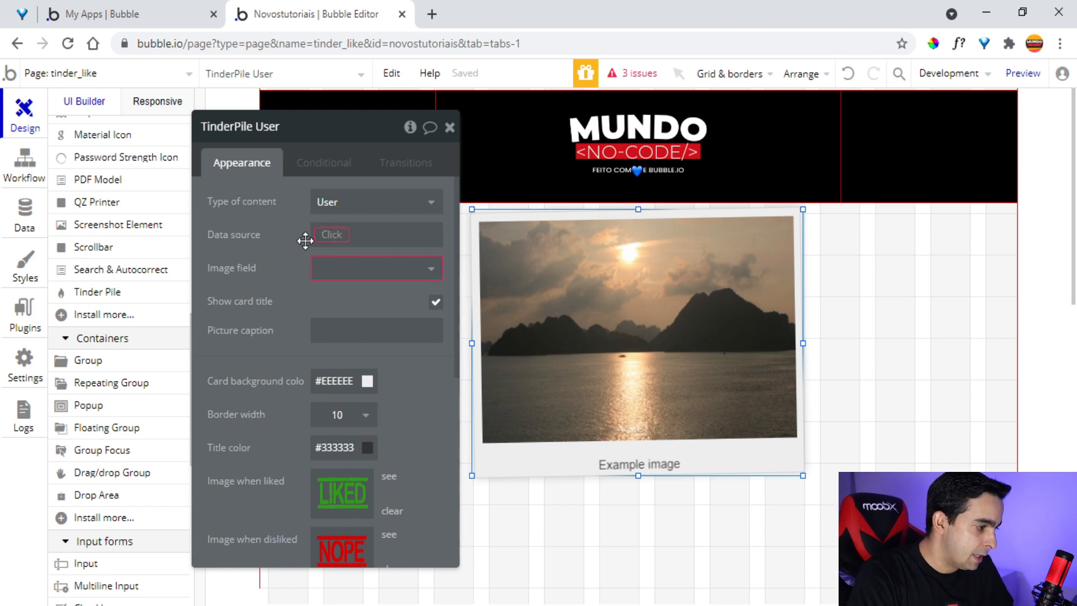
pyautogui.click(331, 241)
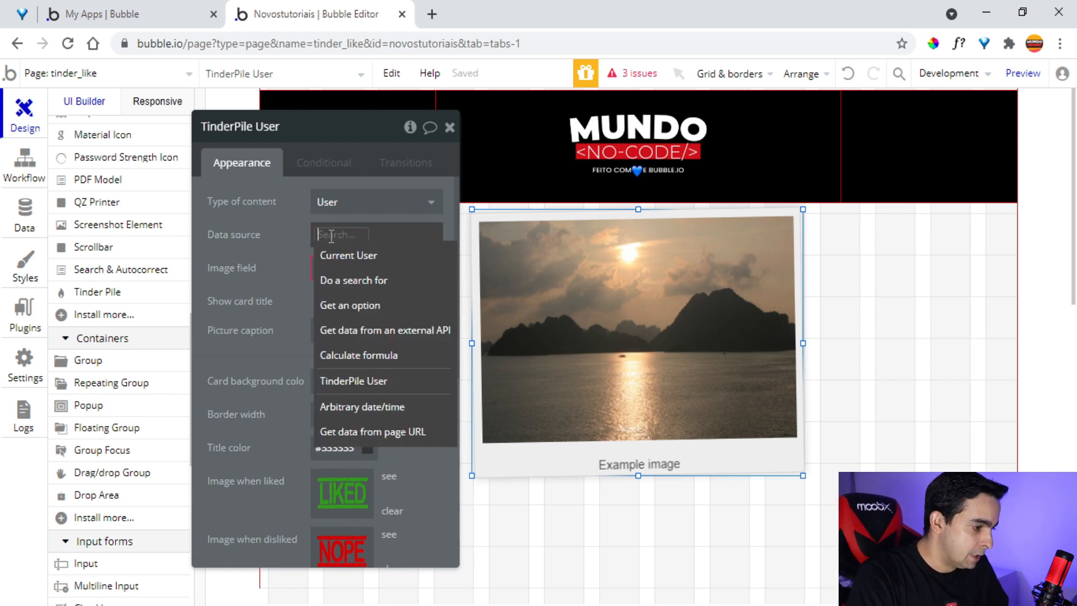
pyautogui.click(404, 281)
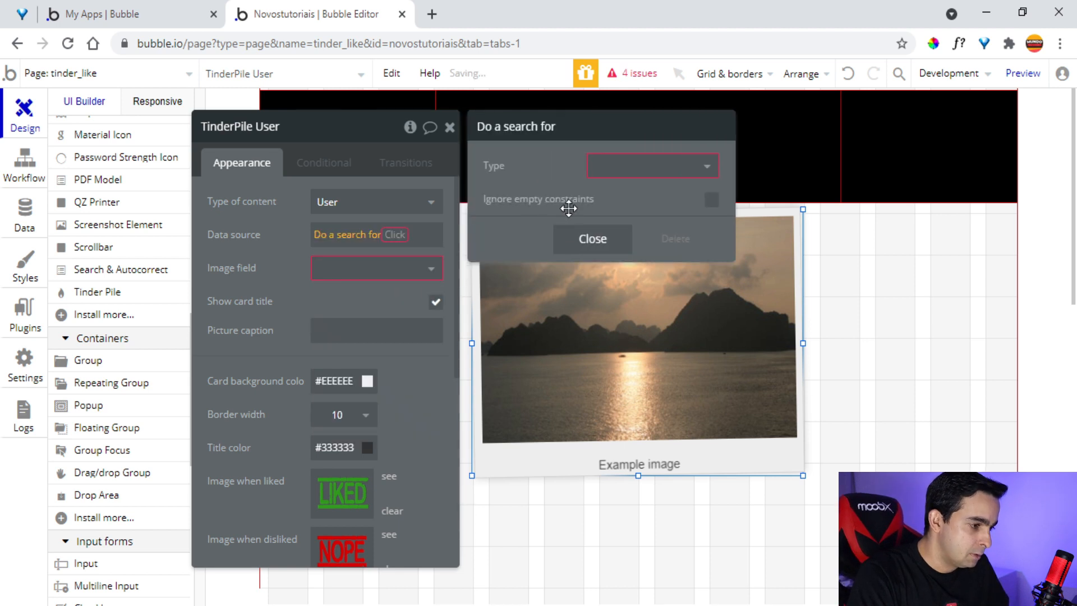
pyautogui.click(610, 169)
pyautogui.click(606, 192)
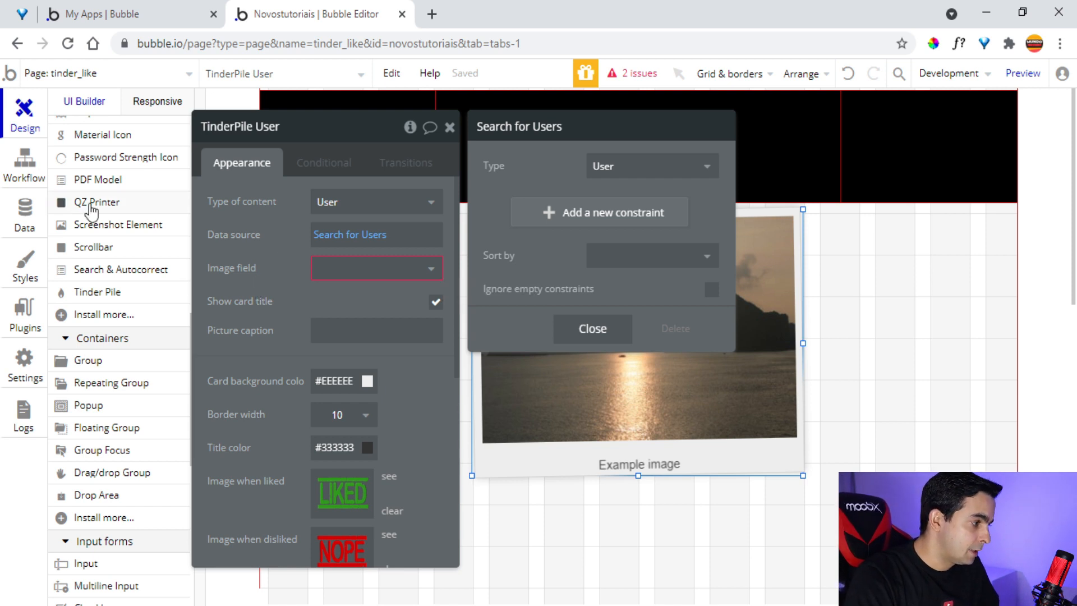
# Step: Review the fields of the User data type and set the Tinder Pile's image field to foto
pyautogui.click(18, 213)
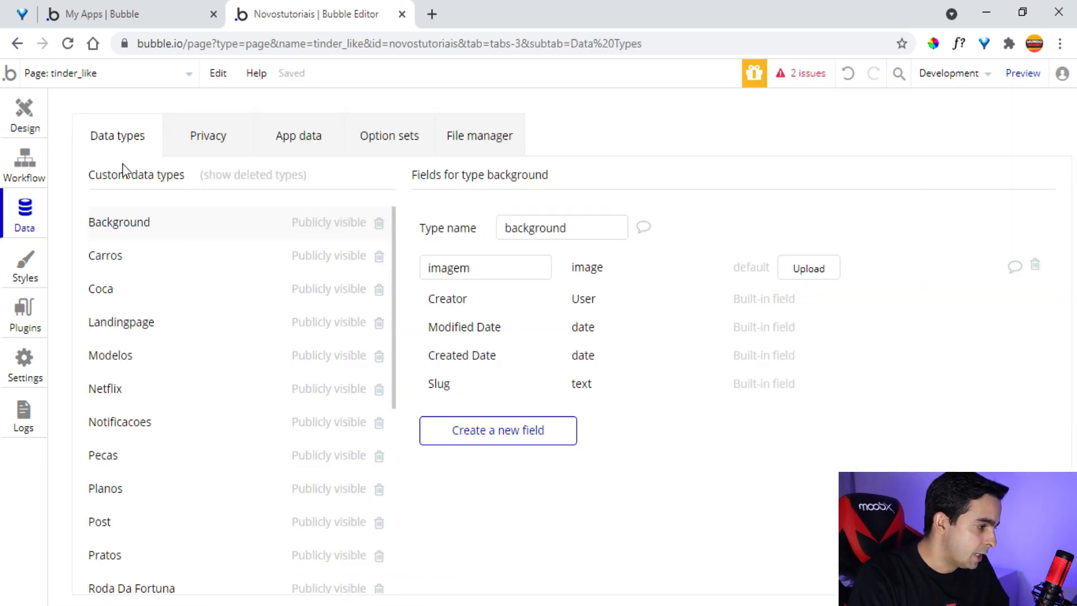
pyautogui.scroll(-5, 167, 388)
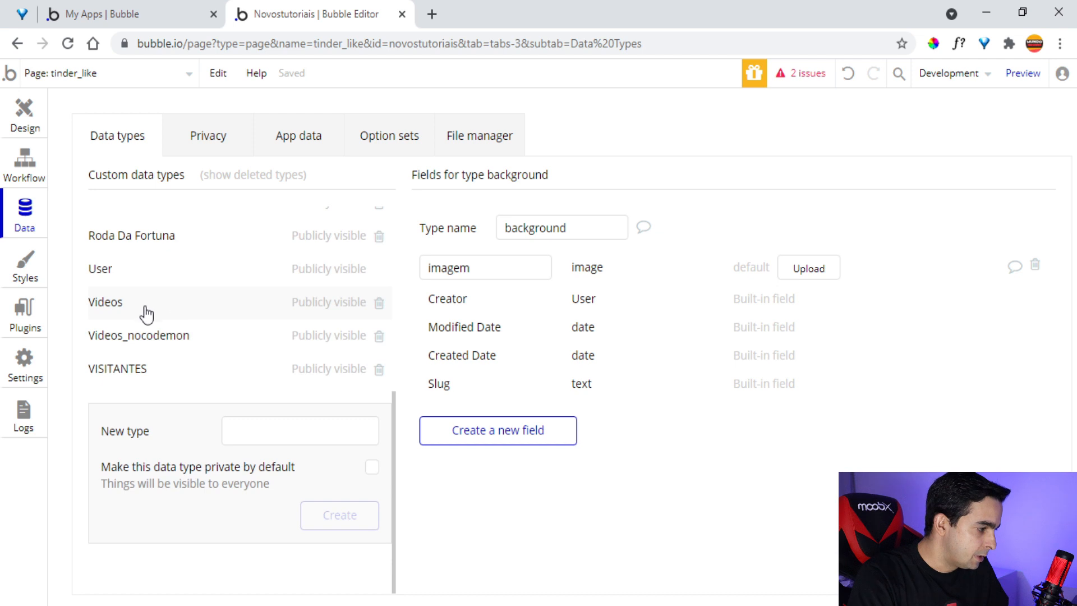
pyautogui.click(119, 355)
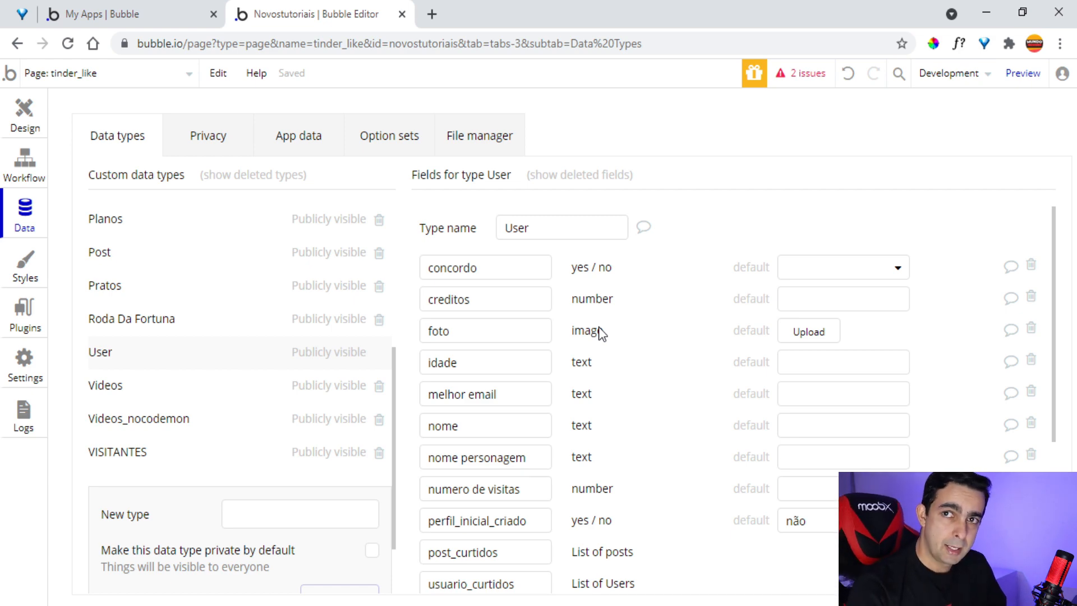
pyautogui.click(25, 117)
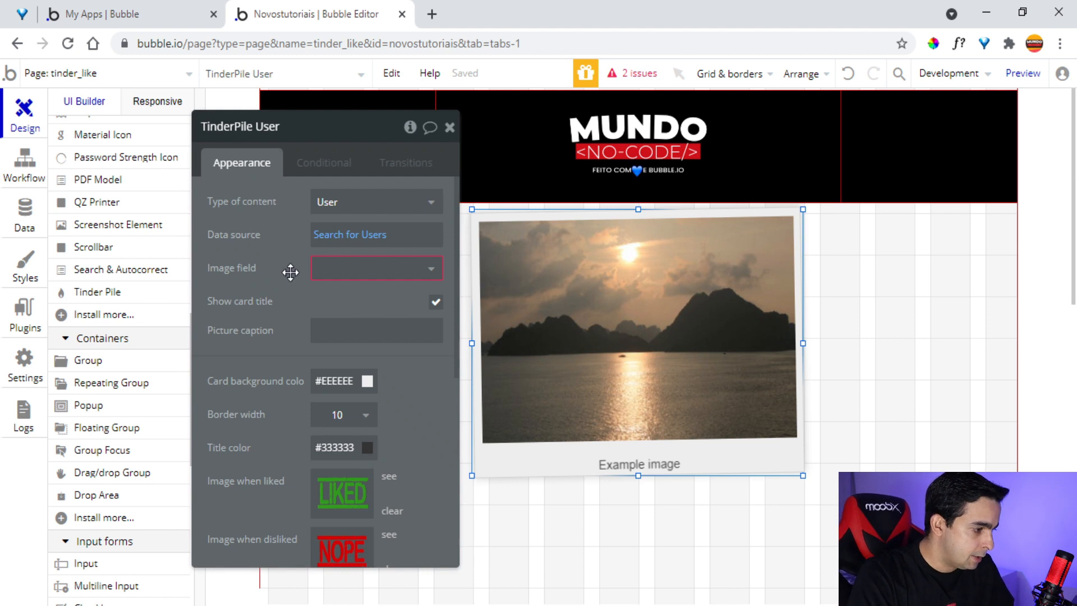
pyautogui.click(393, 285)
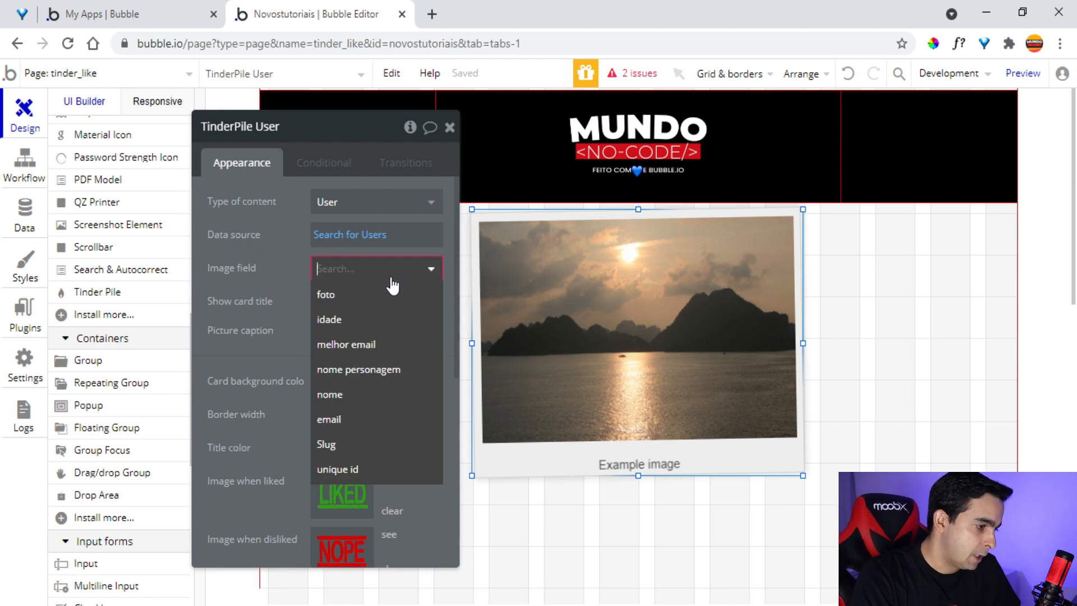
pyautogui.click(375, 298)
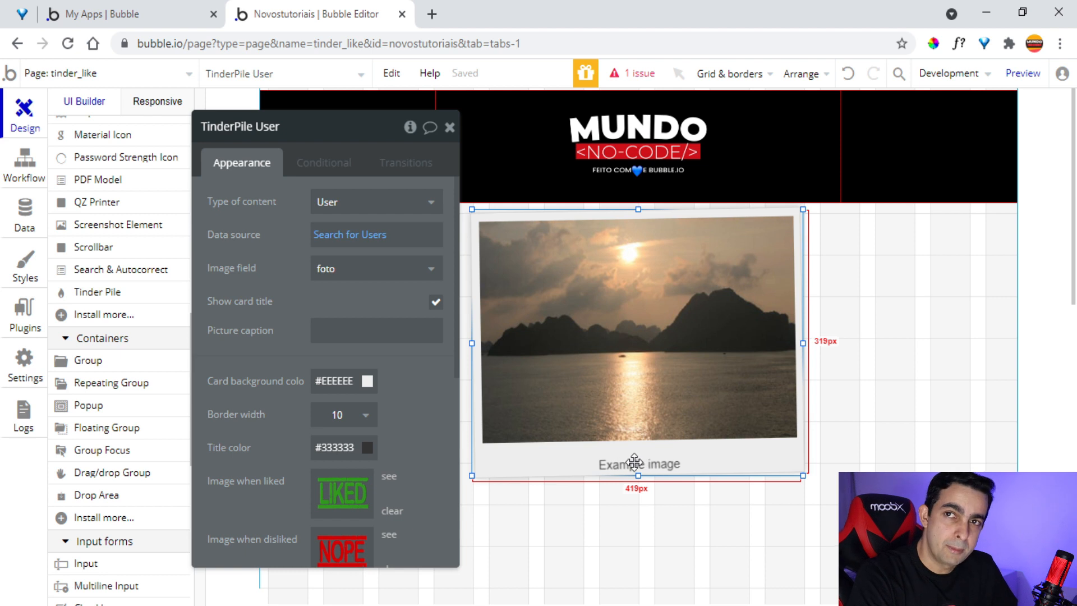
# Step: With the card title enabled, set the Tinder Pile's picture caption to the dynamic value Current card's nome
pyautogui.click(436, 304)
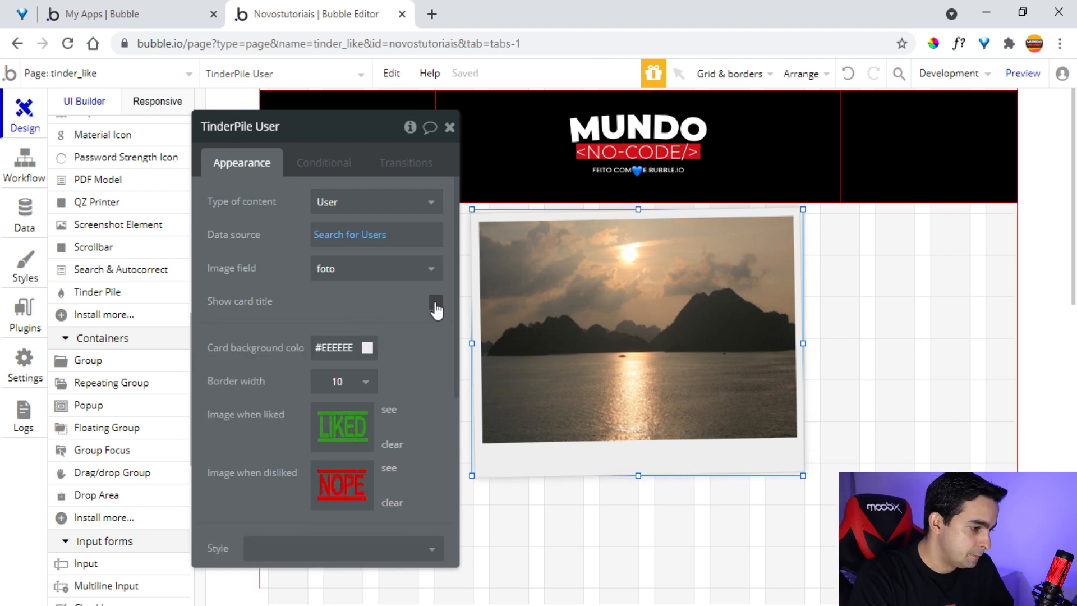
pyautogui.click(436, 303)
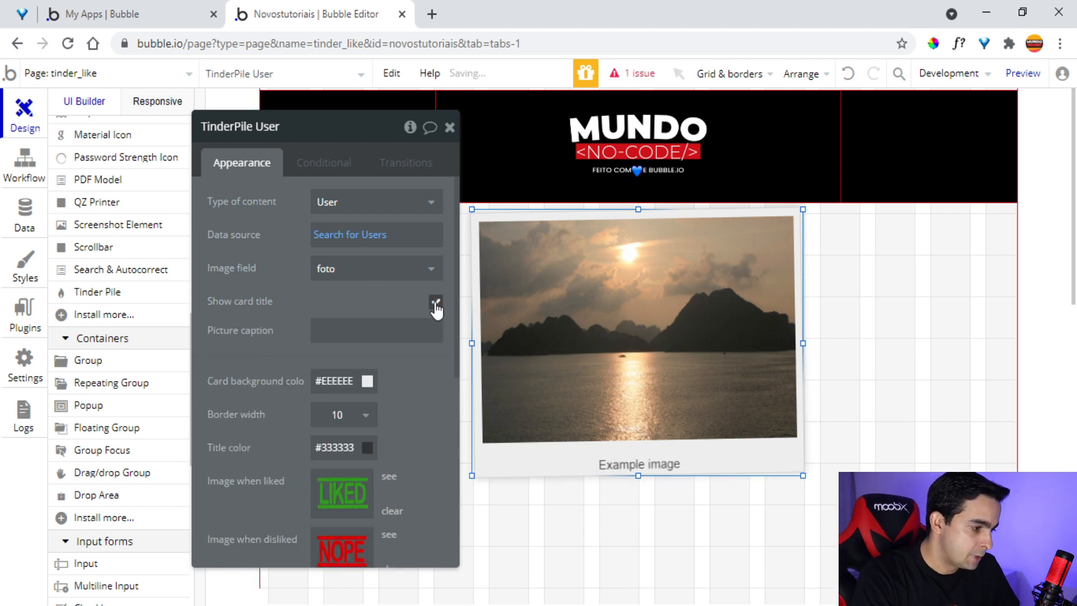
pyautogui.click(369, 334)
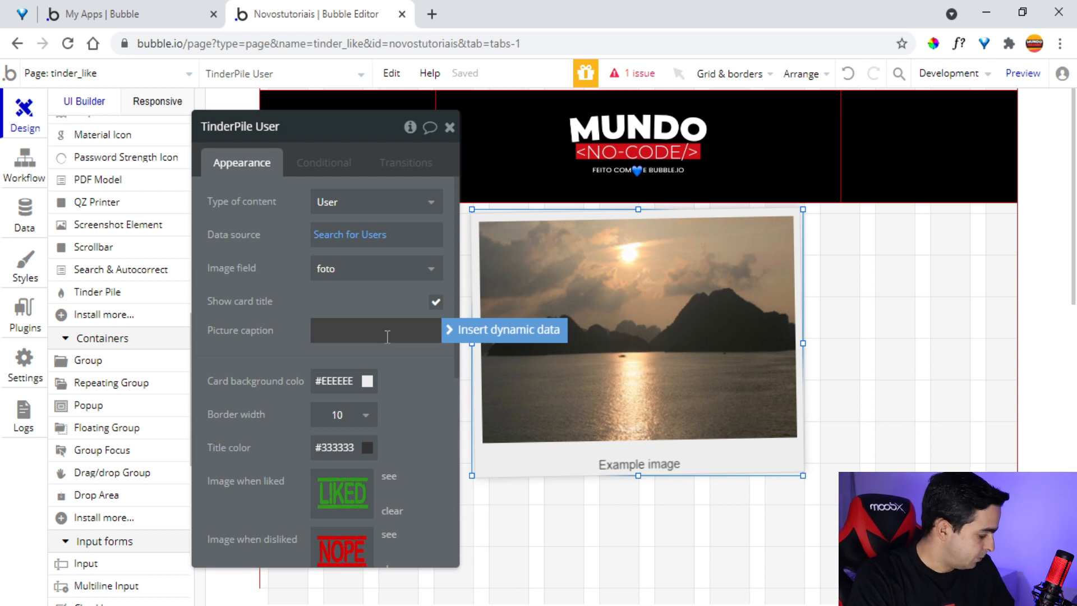
pyautogui.click(469, 332)
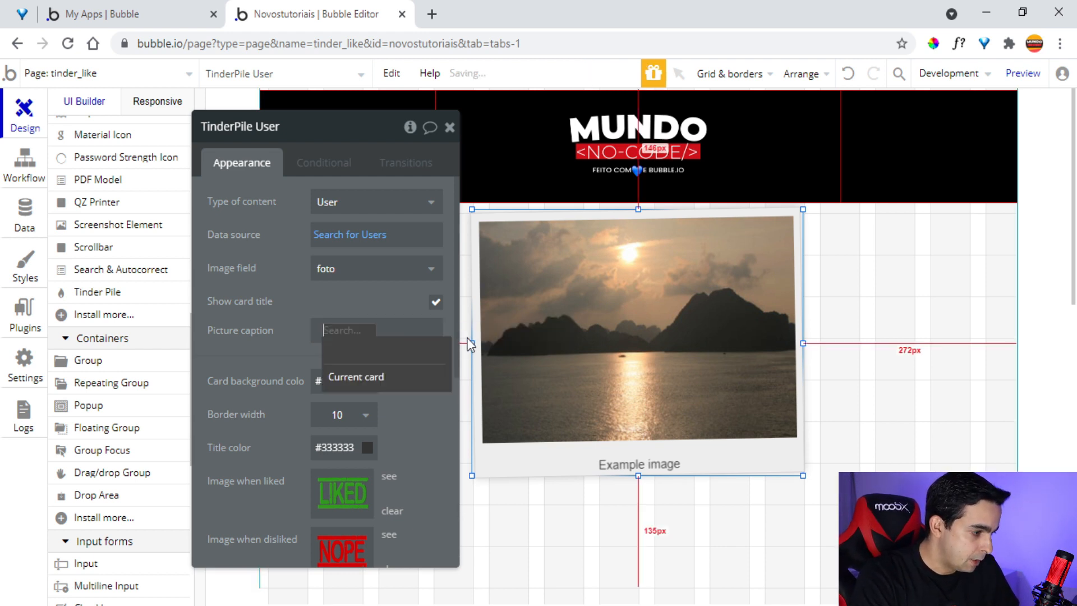
pyautogui.click(367, 387)
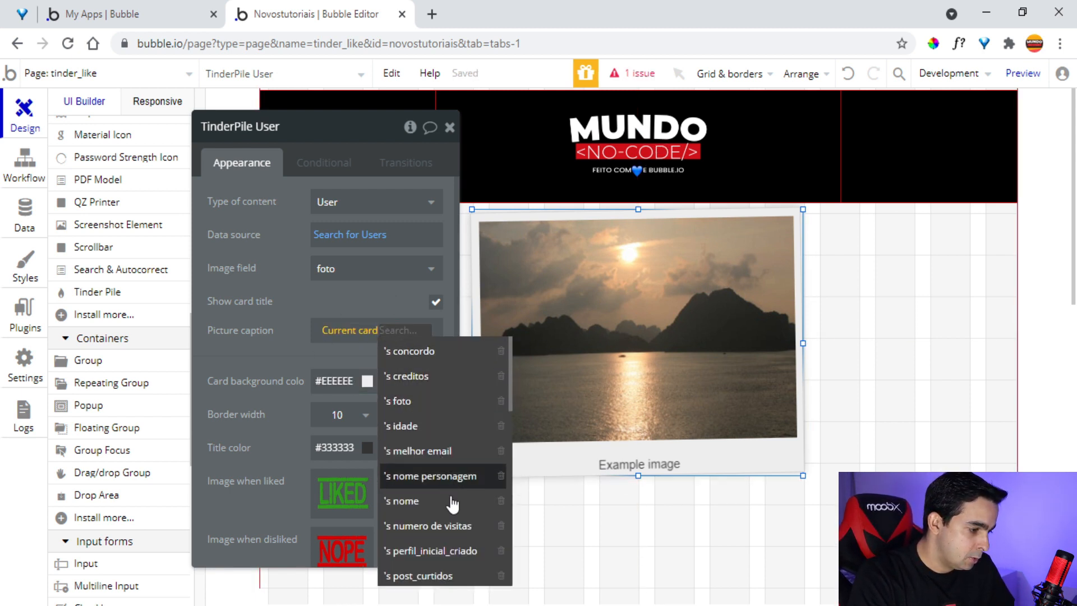
pyautogui.click(459, 524)
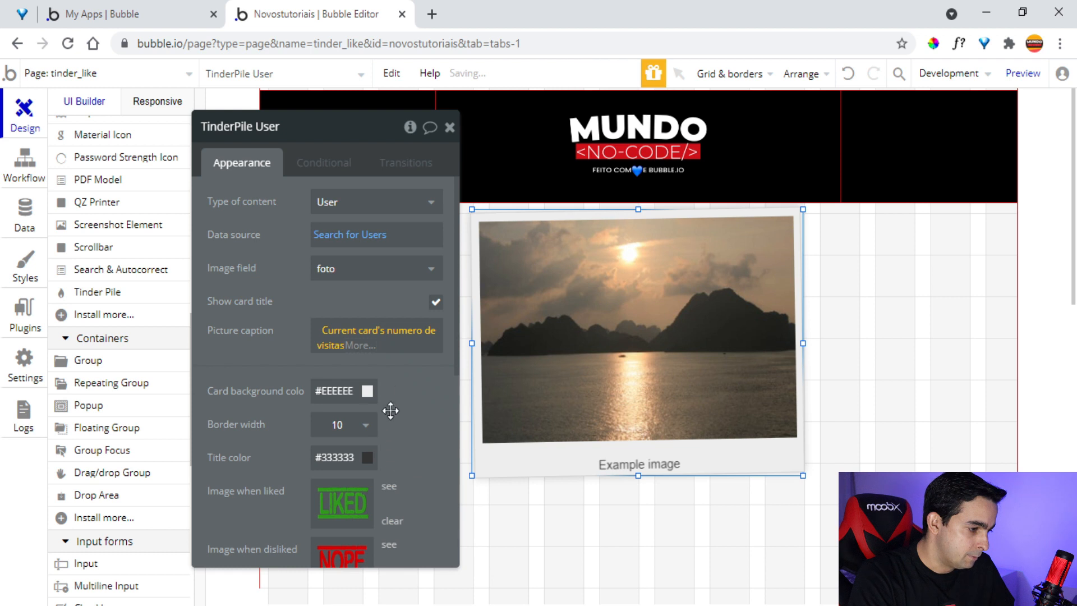
pyautogui.click(405, 341)
pyautogui.click(459, 523)
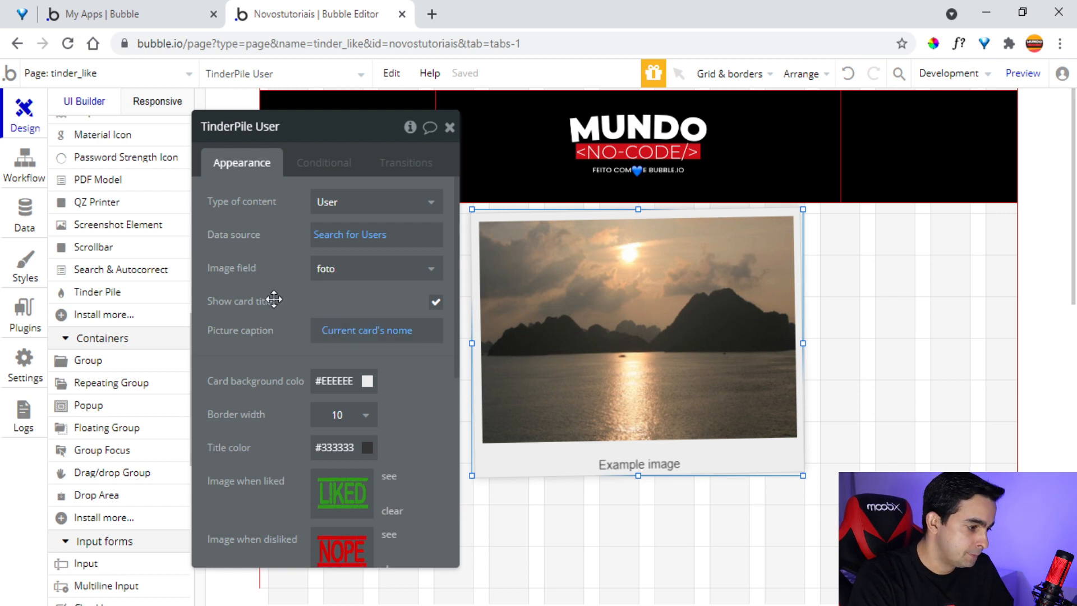
# Step: Set the border width of the Tinder Pile's cards to 4
pyautogui.scroll(-2, 272, 286)
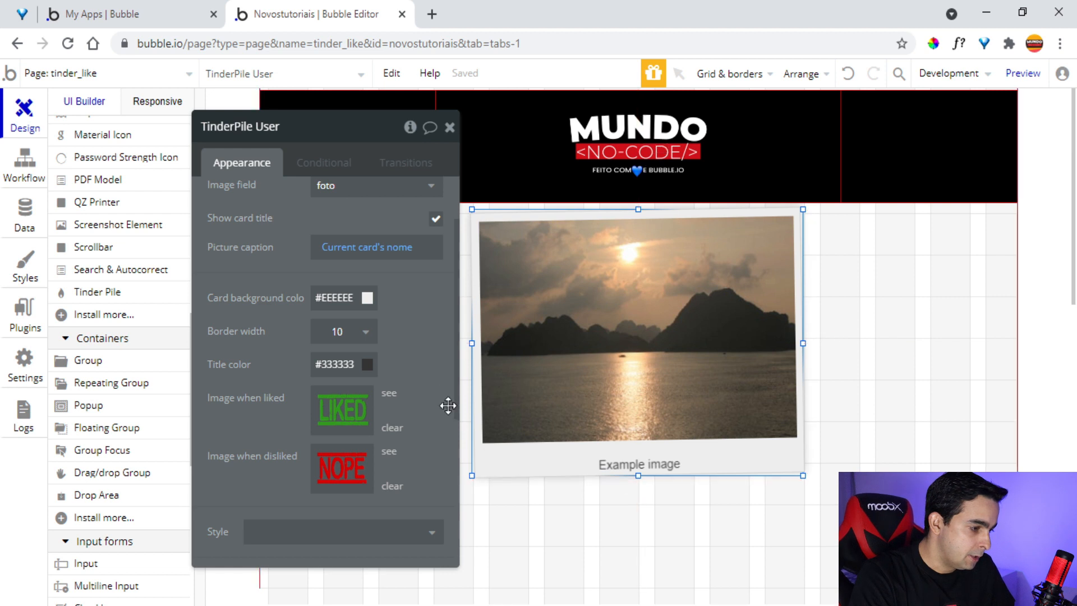
pyautogui.click(355, 332)
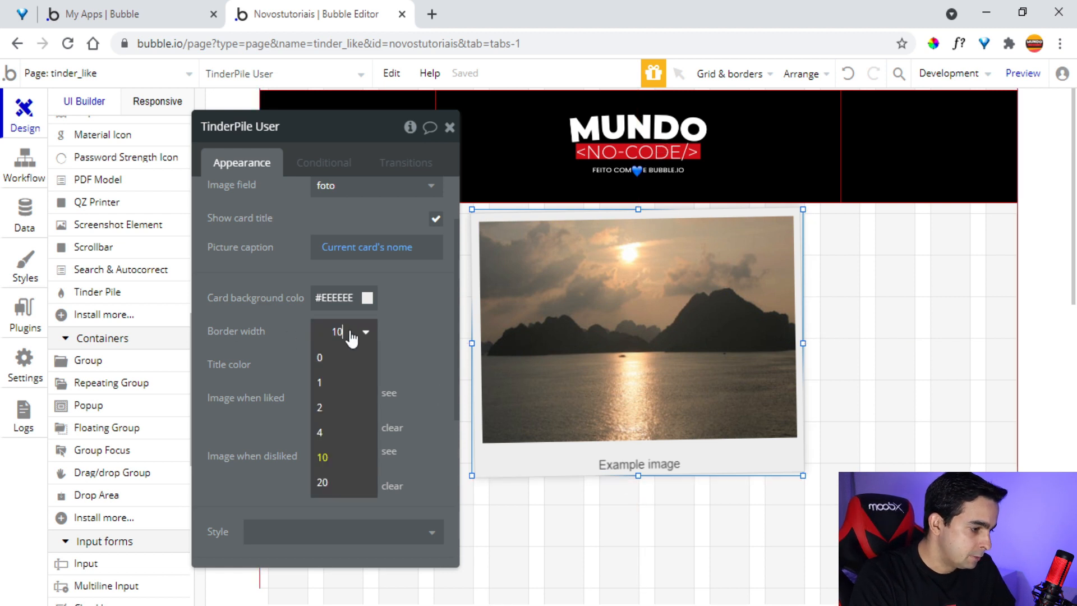
pyautogui.click(338, 432)
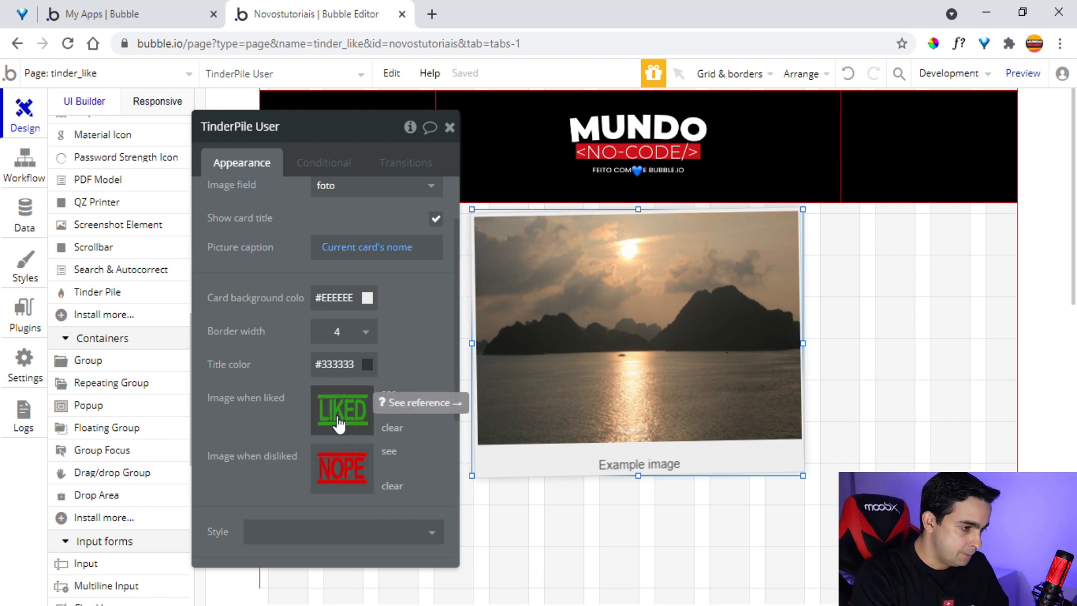
# Step: Review the Tinder Pile's remaining properties, including its width, height and X and Y position
pyautogui.scroll(-5, 344, 337)
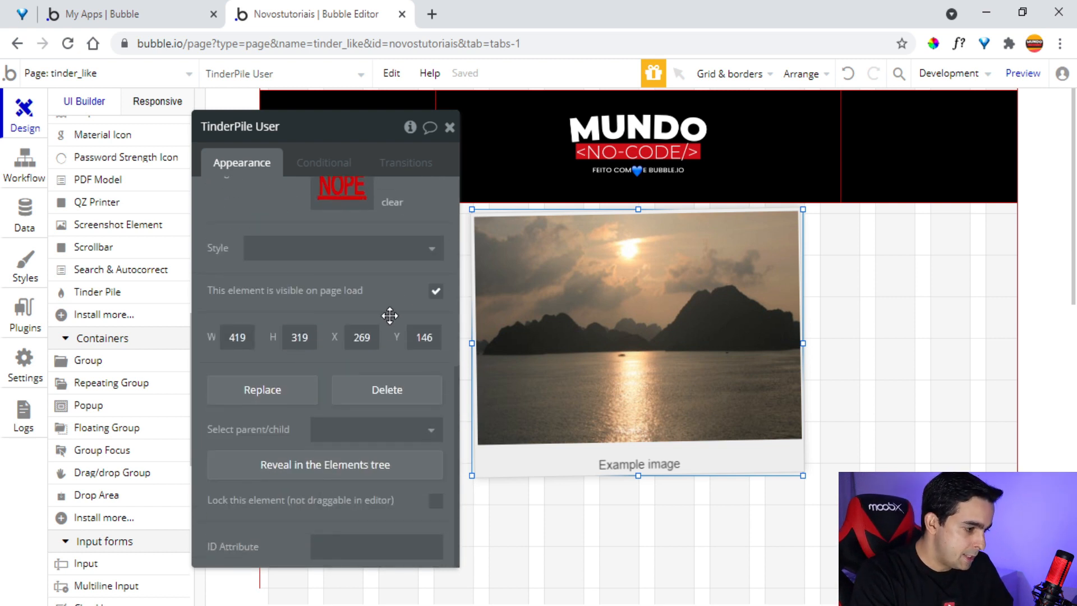
pyautogui.click(252, 337)
pyautogui.click(296, 336)
pyautogui.click(358, 335)
pyautogui.click(426, 336)
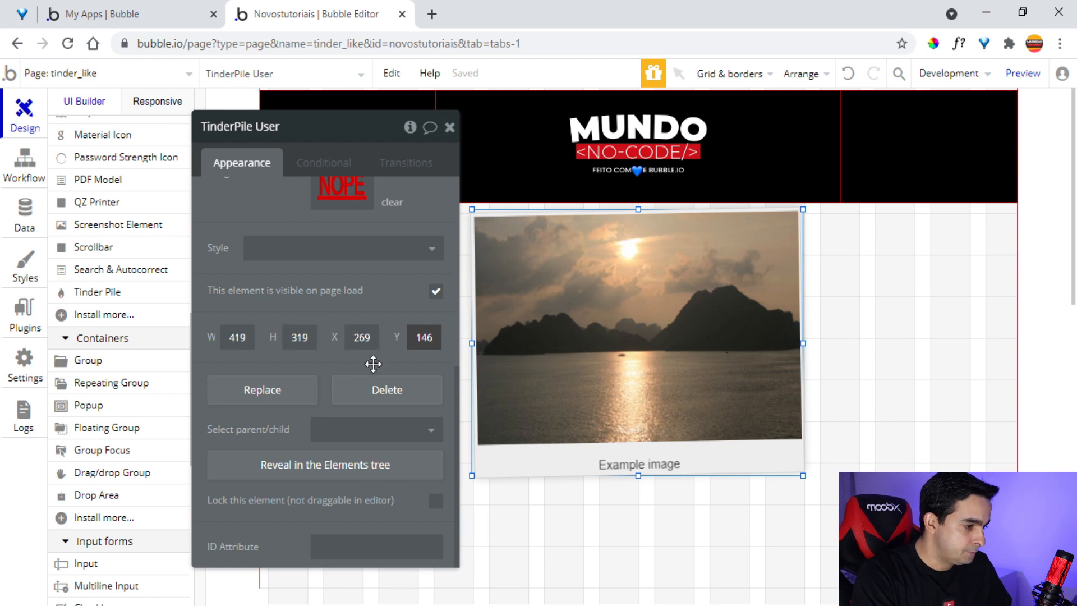
pyautogui.scroll(6, 373, 364)
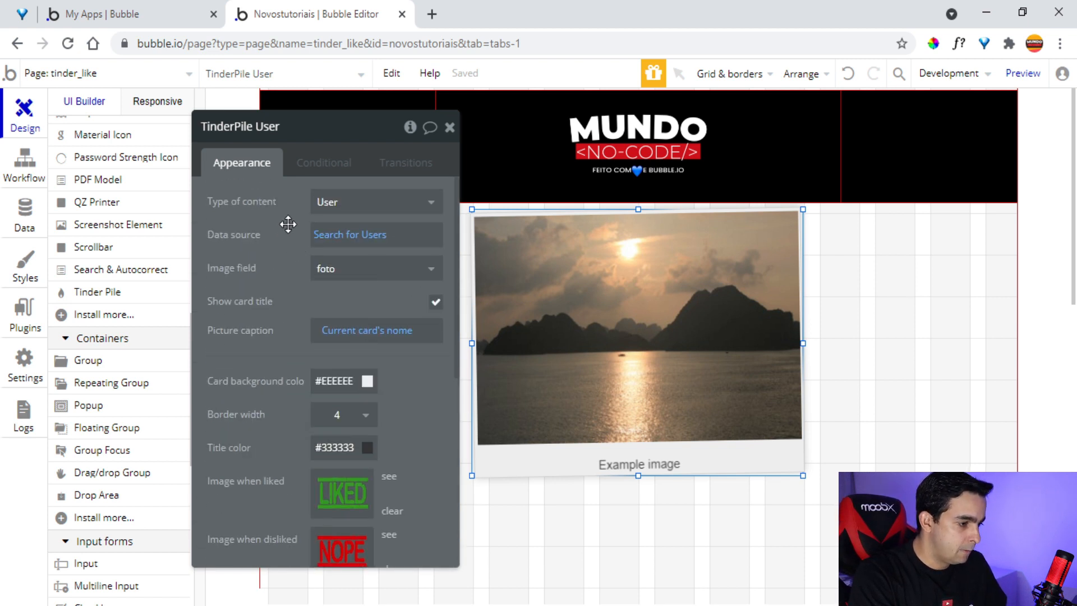
# Step: Preview the page and test the card pile by swiping the first card left and the following three right
pyautogui.click(1032, 73)
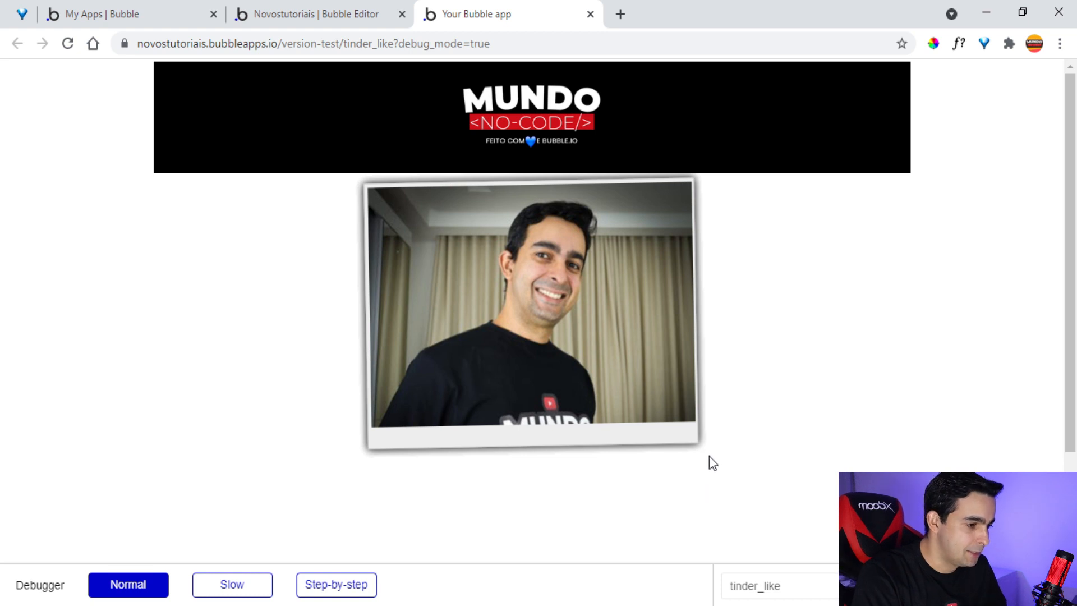
pyautogui.moveTo(543, 352); pyautogui.dragTo(292, 407)
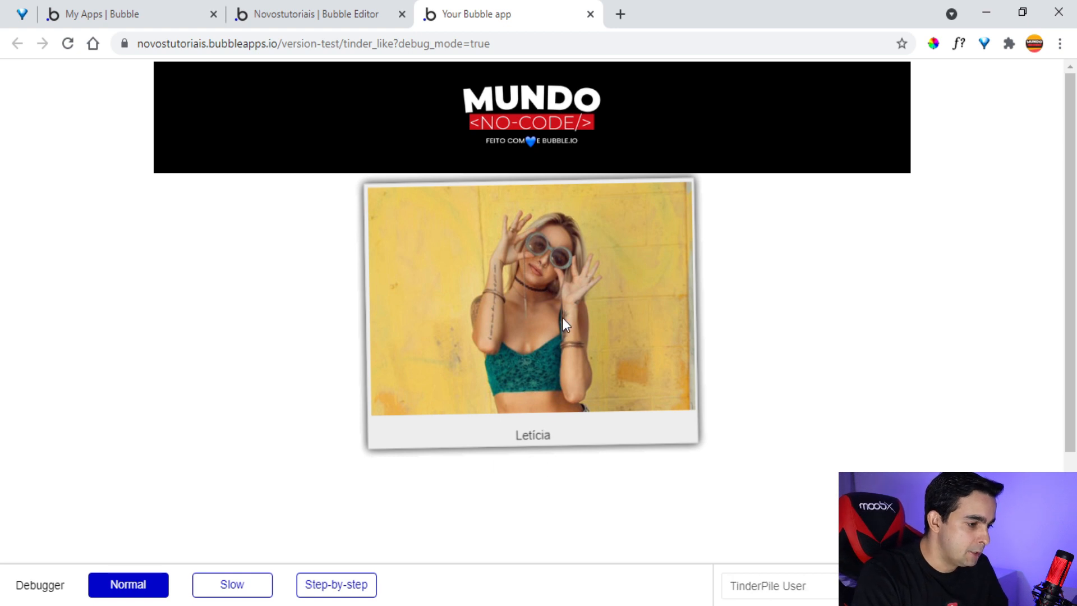
pyautogui.moveTo(562, 317); pyautogui.dragTo(846, 334)
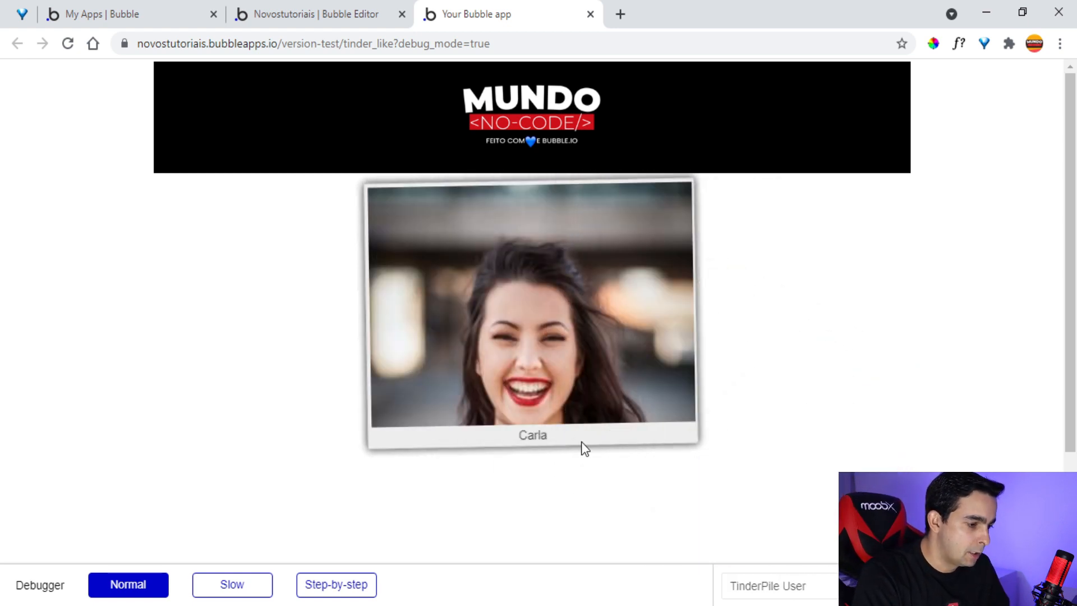
pyautogui.moveTo(549, 349); pyautogui.dragTo(793, 312)
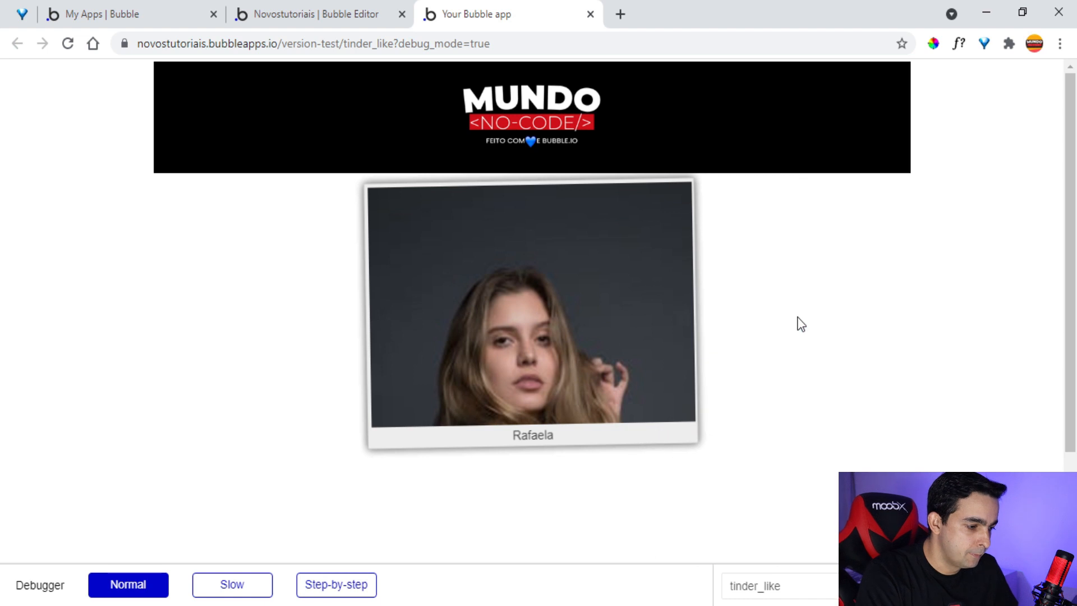
pyautogui.moveTo(501, 340); pyautogui.dragTo(859, 338)
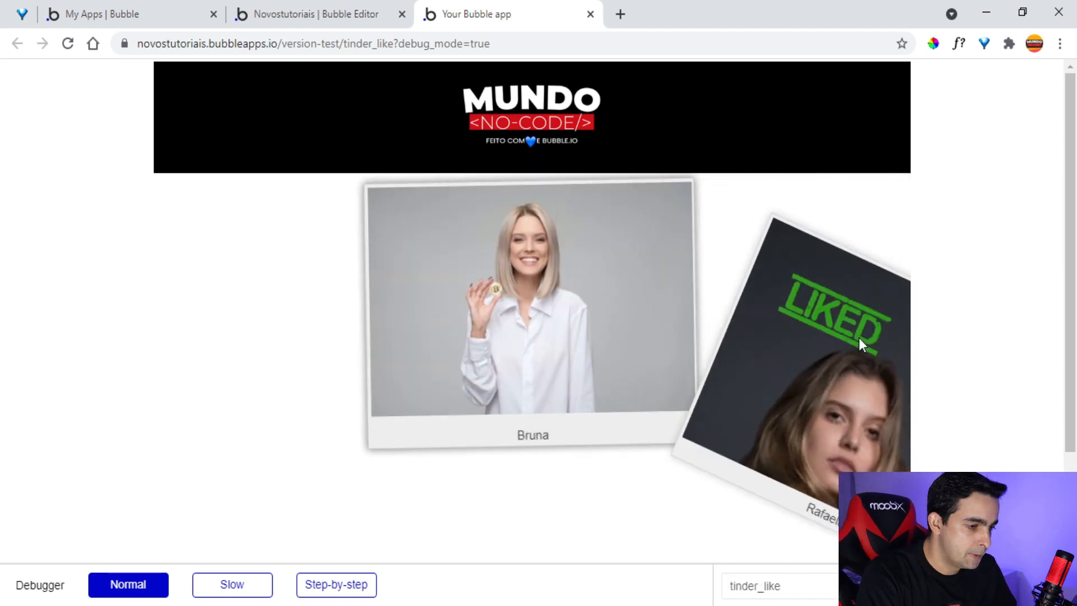
# Step: Swipe two more user cards right in the preview and return to the page editor
pyautogui.moveTo(504, 395); pyautogui.dragTo(765, 391)
pyautogui.moveTo(658, 389); pyautogui.dragTo(856, 397)
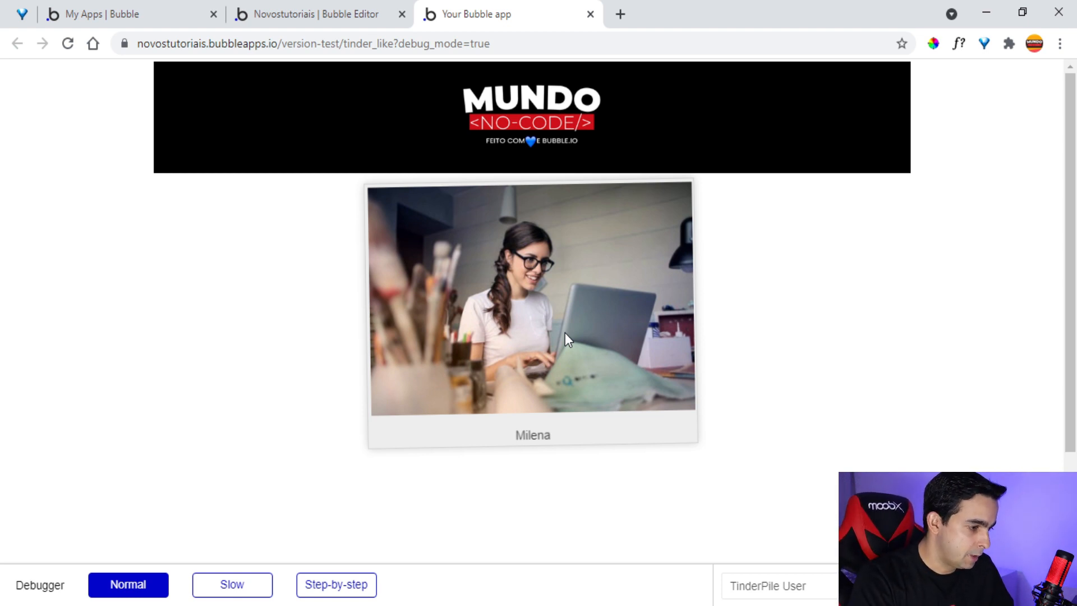
pyautogui.click(318, 18)
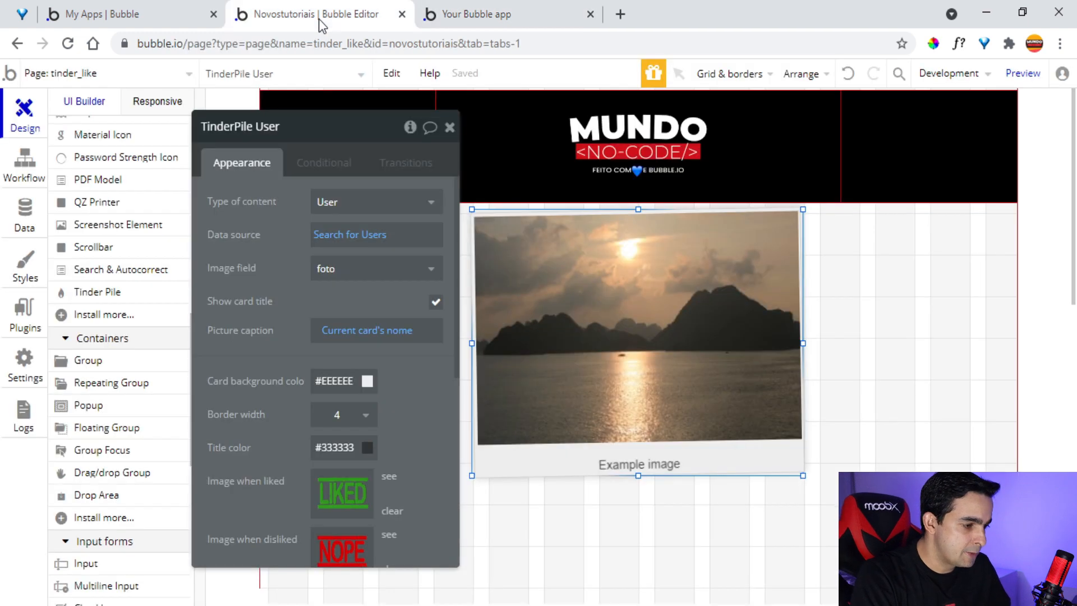
pyautogui.click(450, 128)
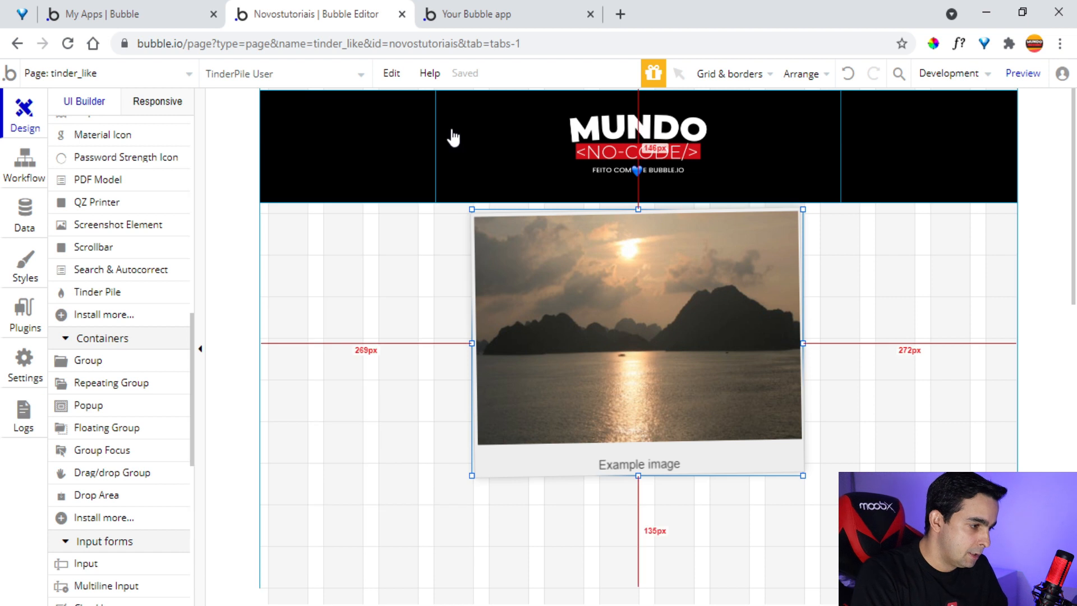
pyautogui.click(28, 179)
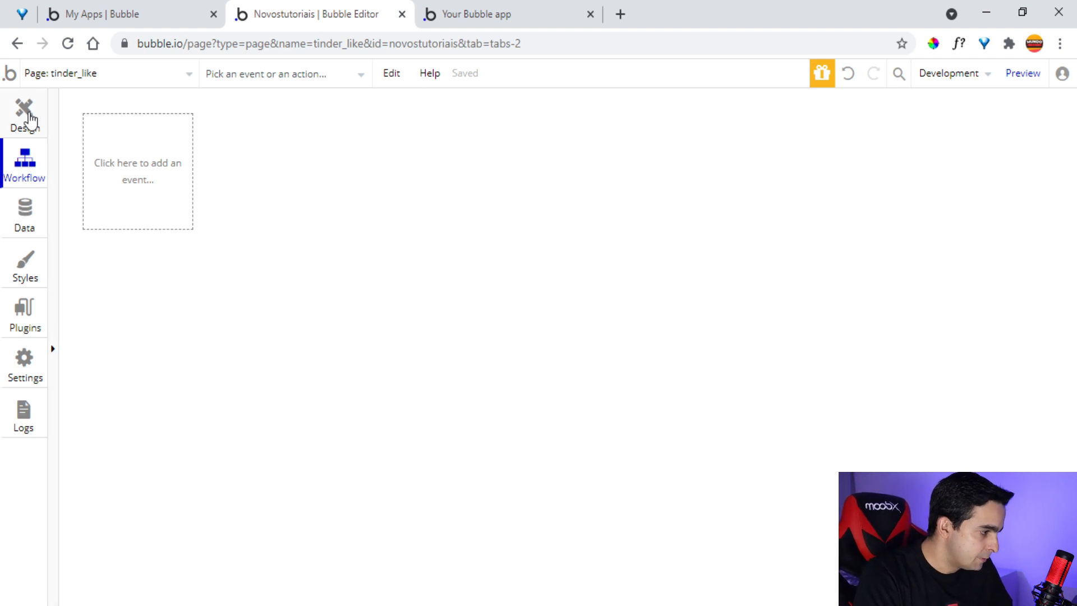
pyautogui.click(29, 120)
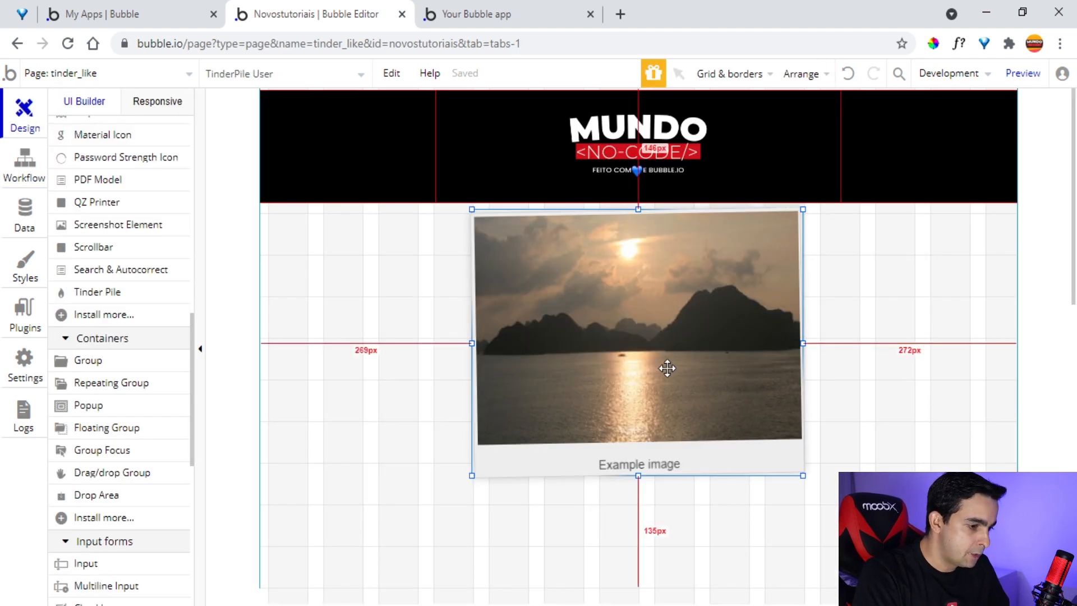
# Step: Constrain the Tinder Pile's user search so that unique id <> Current User's unique id
pyautogui.doubleClick(667, 368)
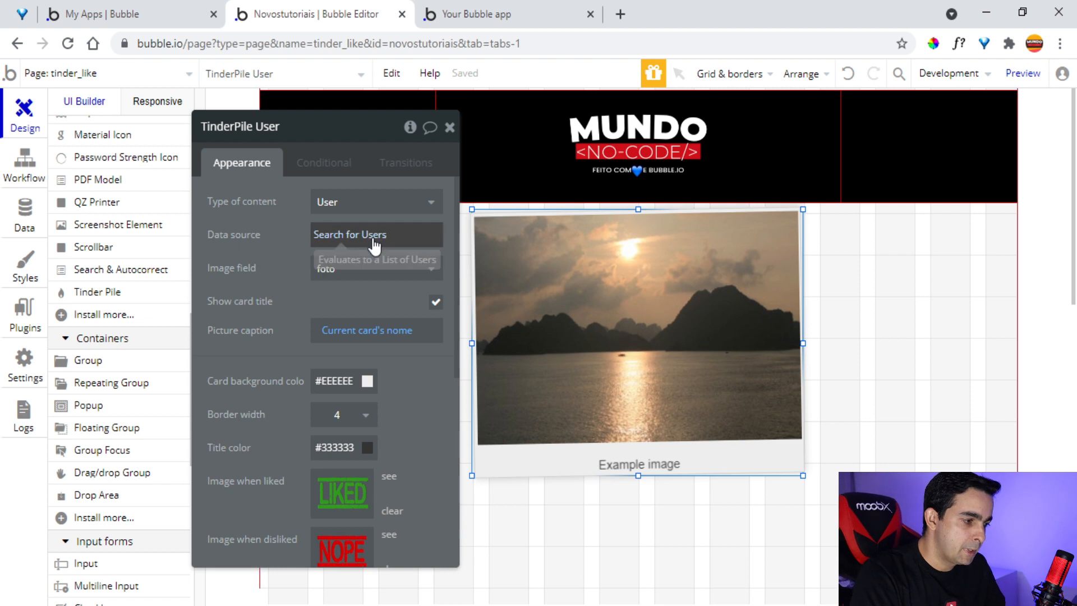
pyautogui.click(374, 235)
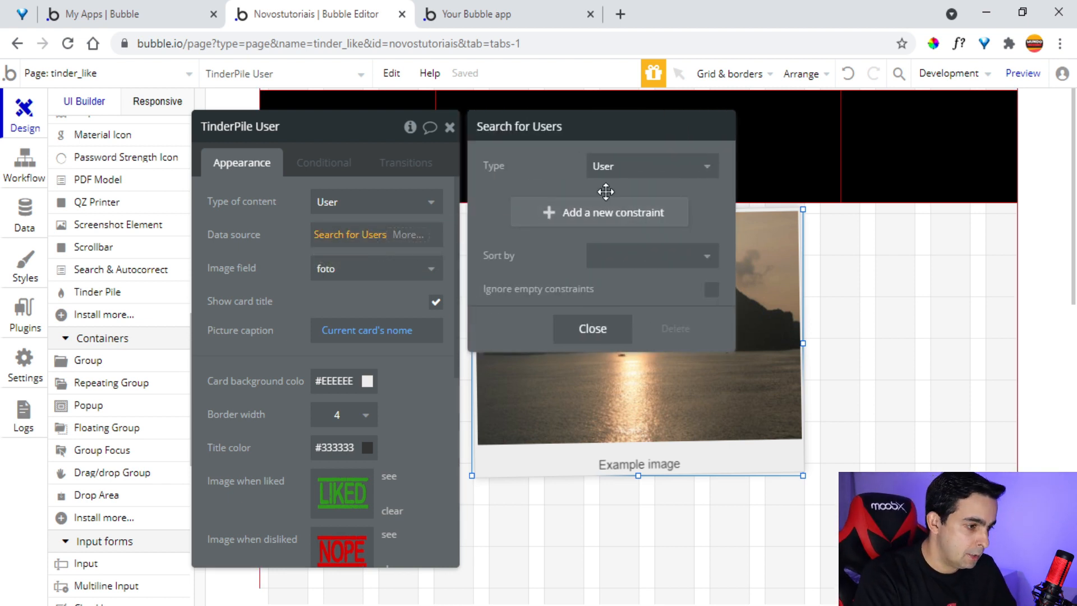
pyautogui.click(555, 213)
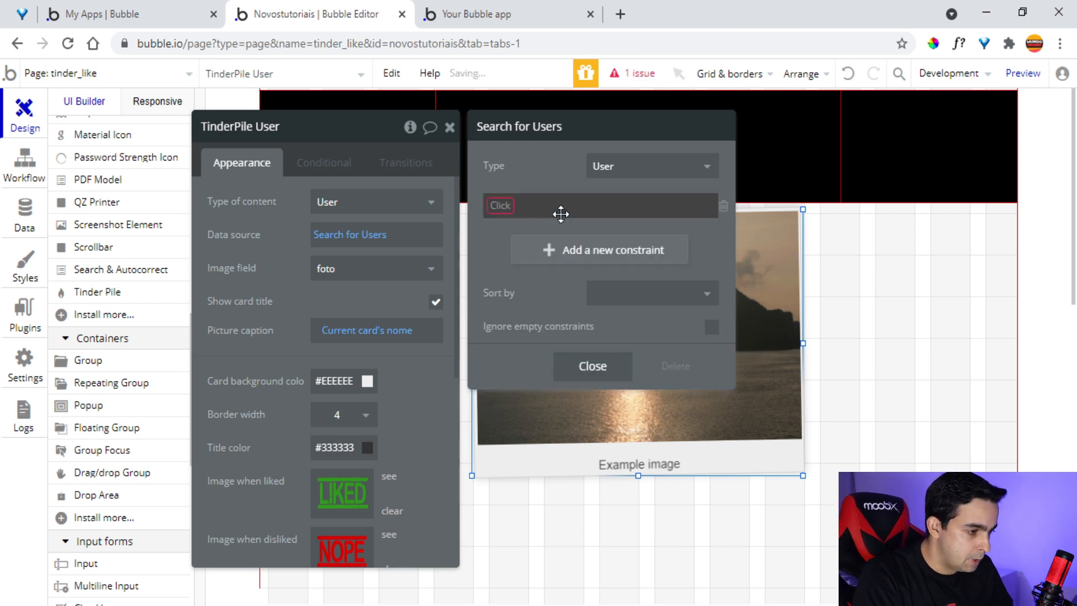
pyautogui.click(508, 209)
pyautogui.scroll(-1, 547, 311)
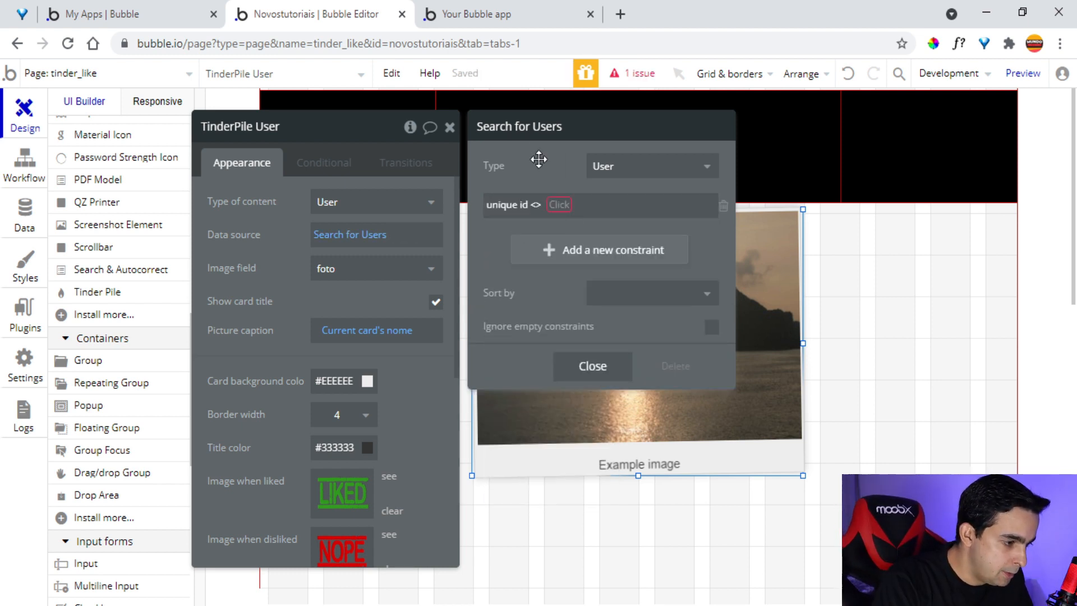
pyautogui.click(558, 204)
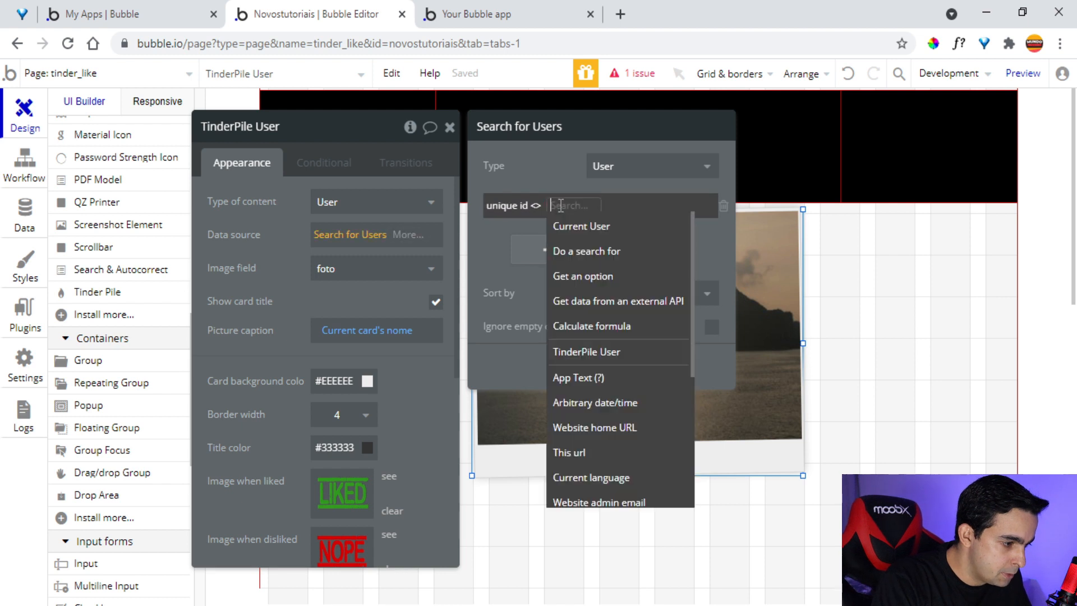
pyautogui.click(587, 239)
pyautogui.scroll(-5, 645, 337)
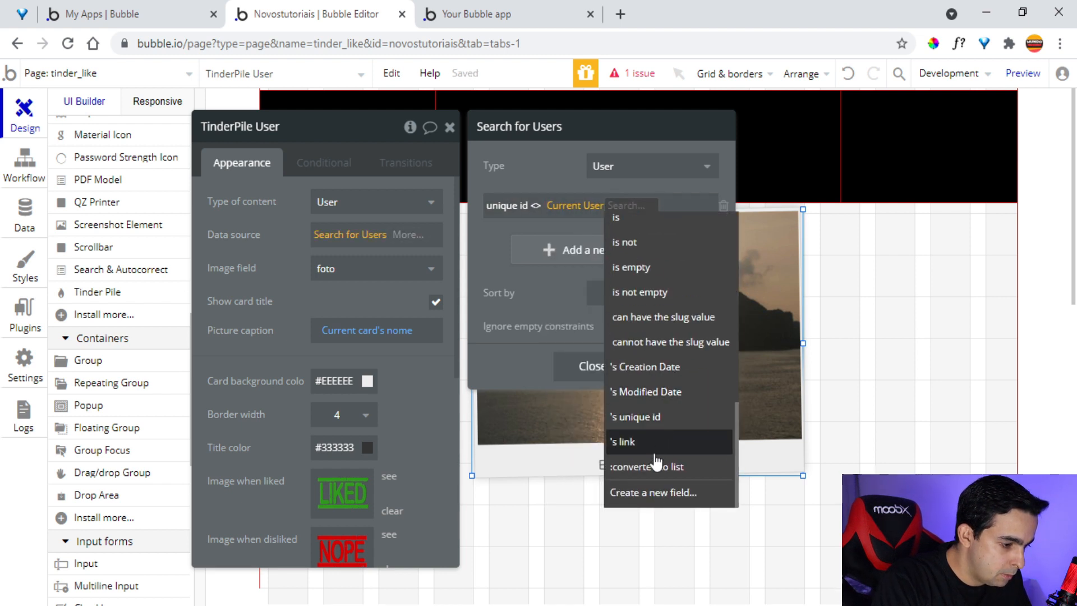
pyautogui.click(645, 416)
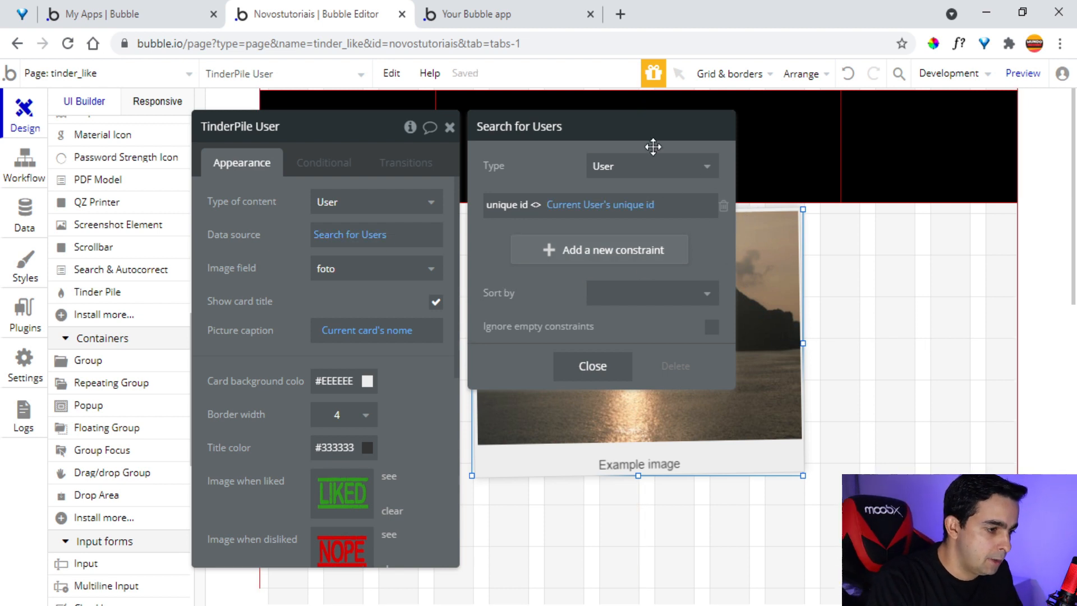
# Step: Reload the preview page to check the card pile with the new search constraint, and return to the editor
pyautogui.click(514, 12)
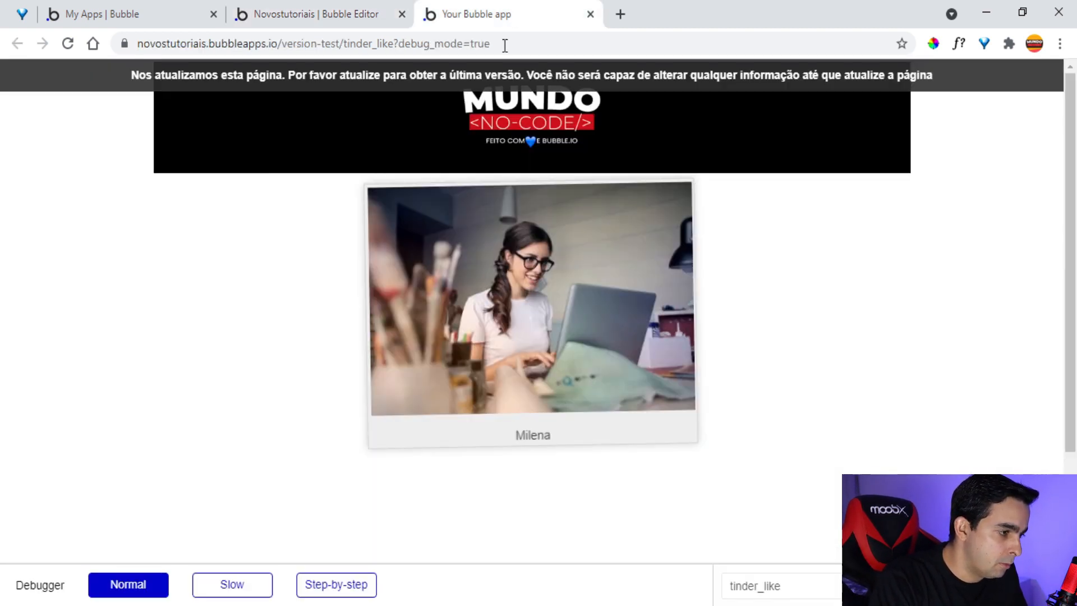
pyautogui.press('F5')
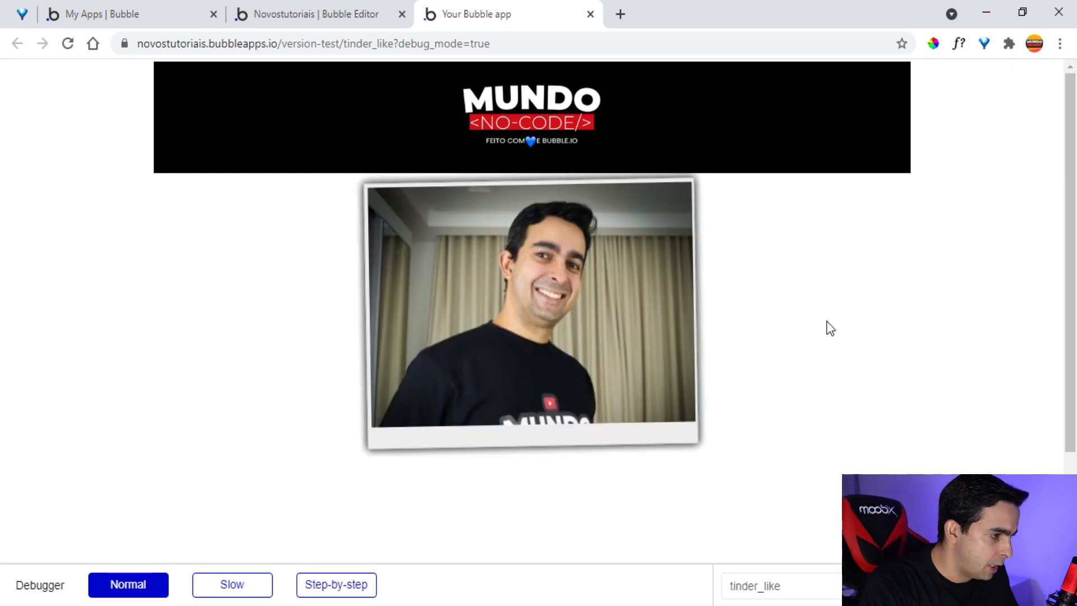
pyautogui.click(334, 13)
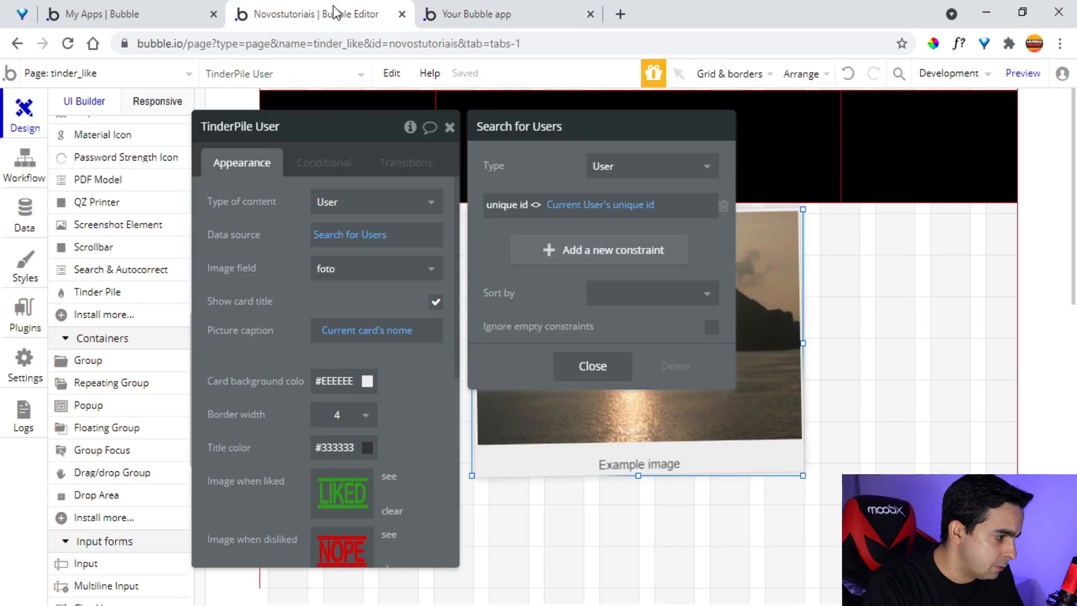
# Step: Run the page as the last user in the database's All Users view and close the old preview
pyautogui.click(12, 212)
pyautogui.scroll(-2, 247, 462)
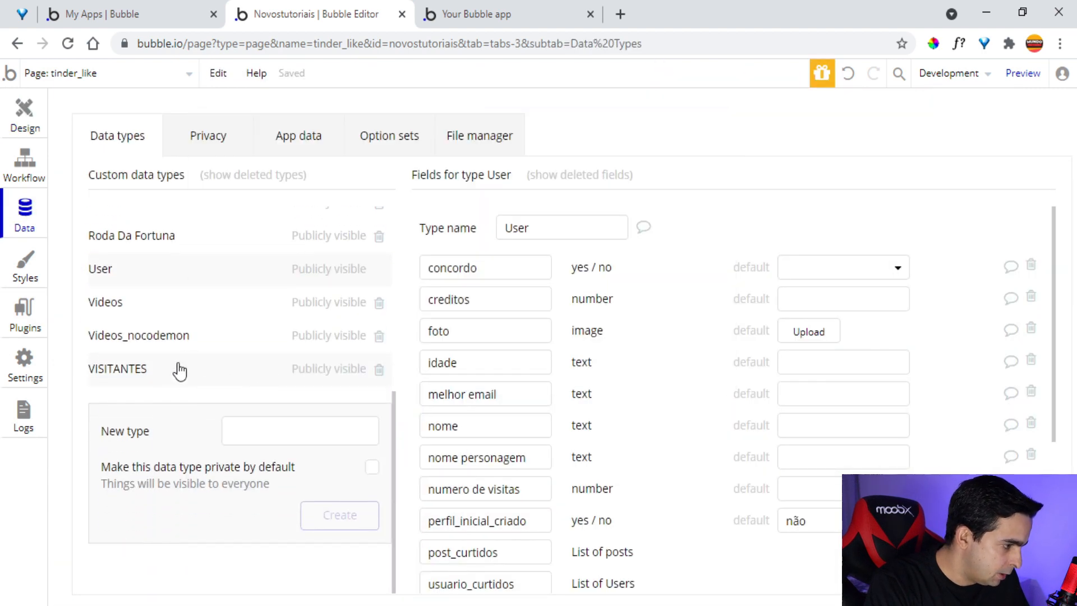
pyautogui.click(308, 134)
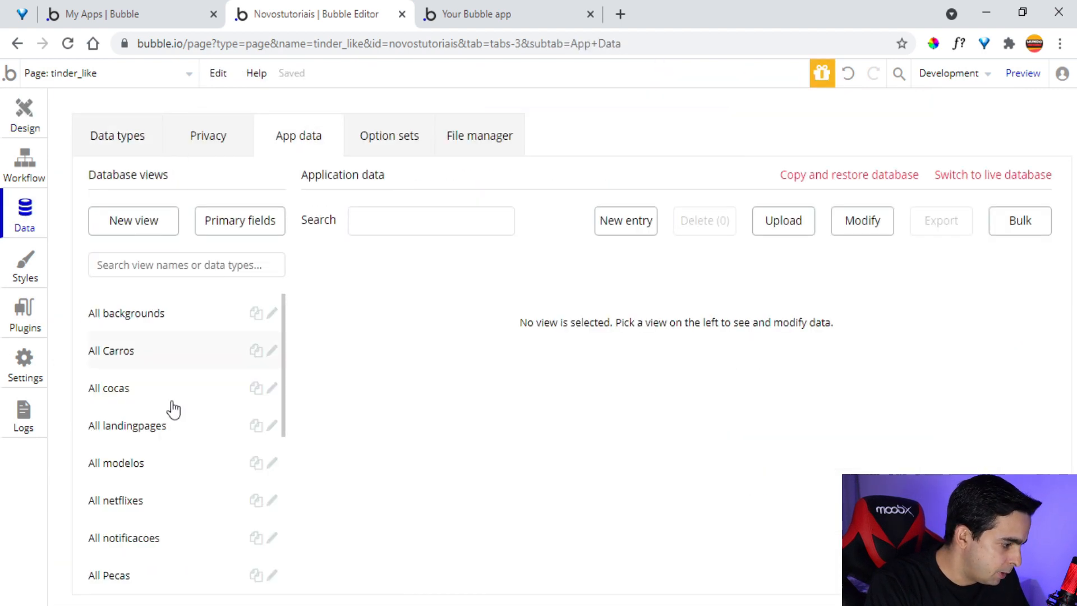
pyautogui.scroll(-5, 173, 409)
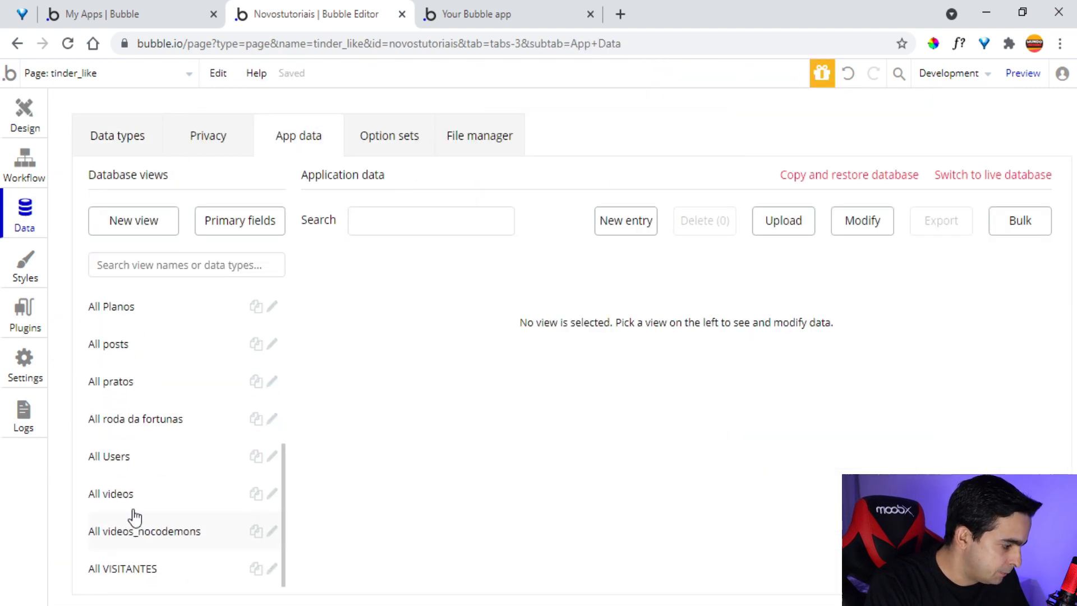
pyautogui.click(124, 464)
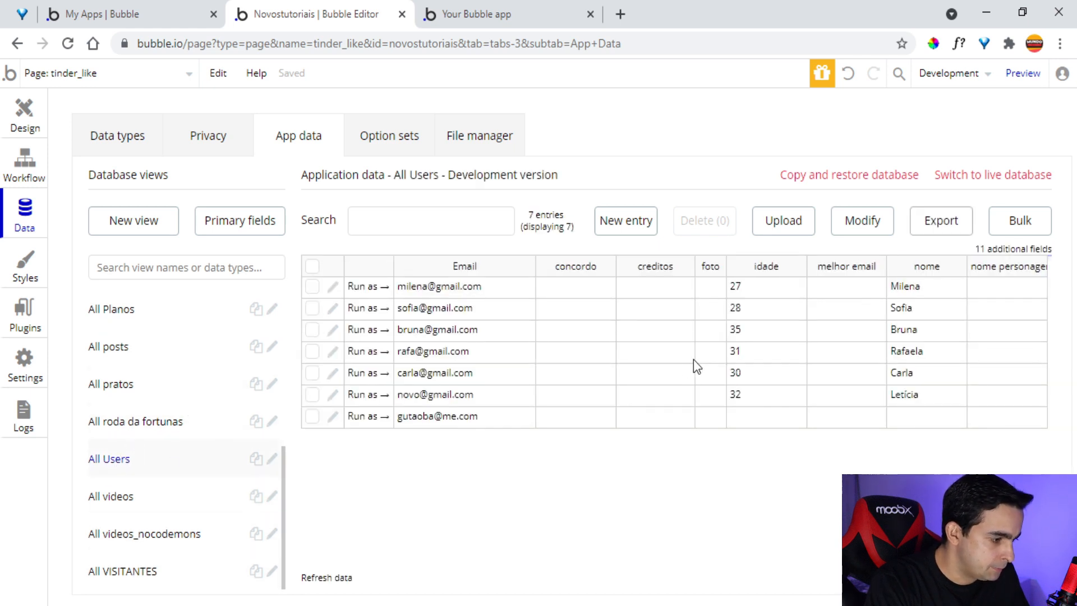
pyautogui.click(368, 416)
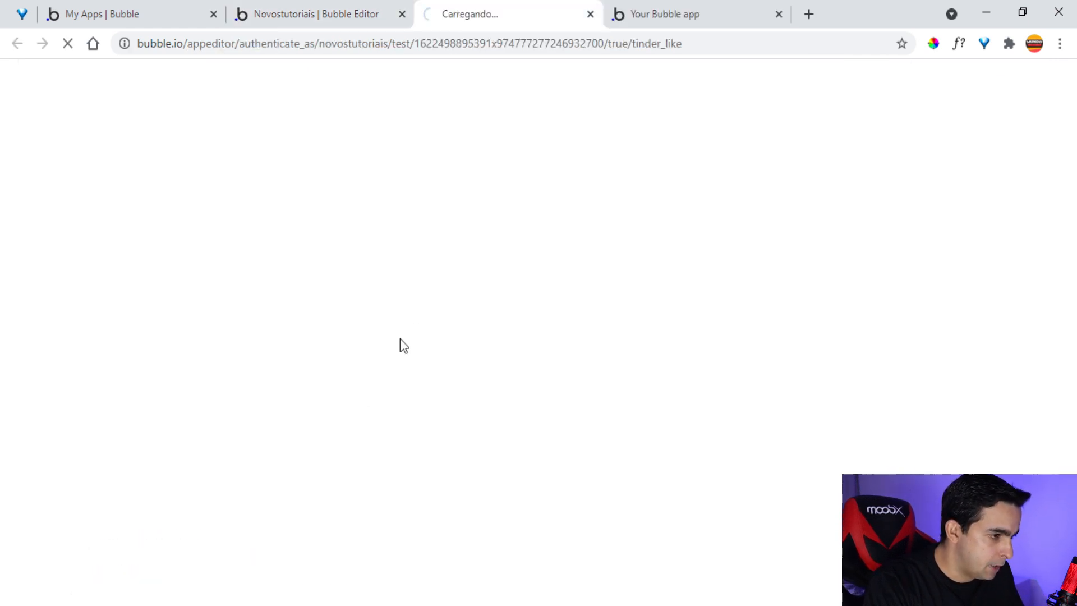
pyautogui.click(780, 14)
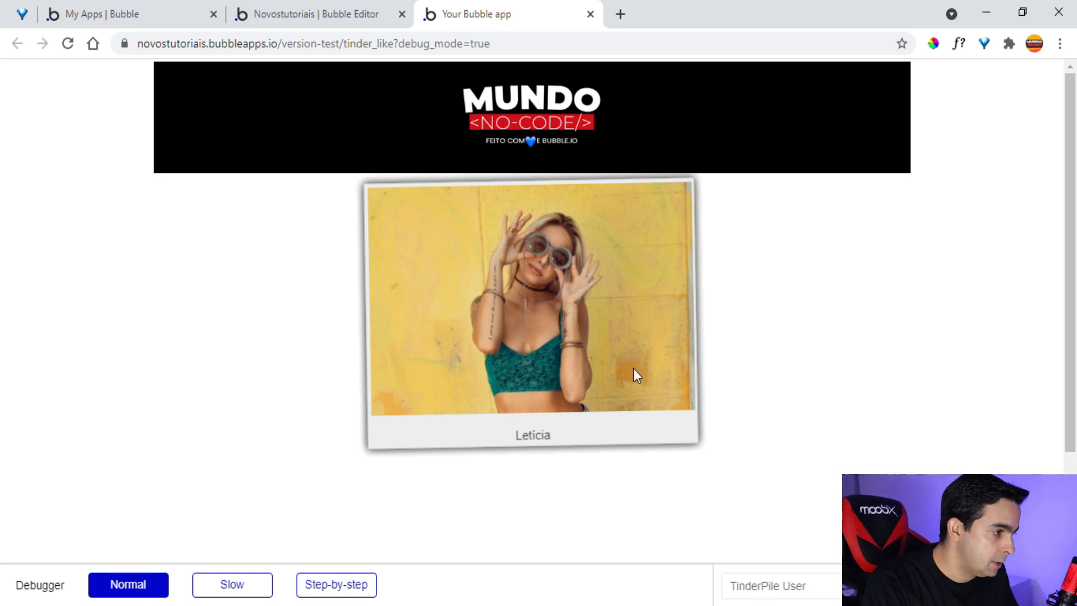
# Step: Back in the page design, draw a text element about 393 by 115 px below the Tinder Pile
pyautogui.click(323, 4)
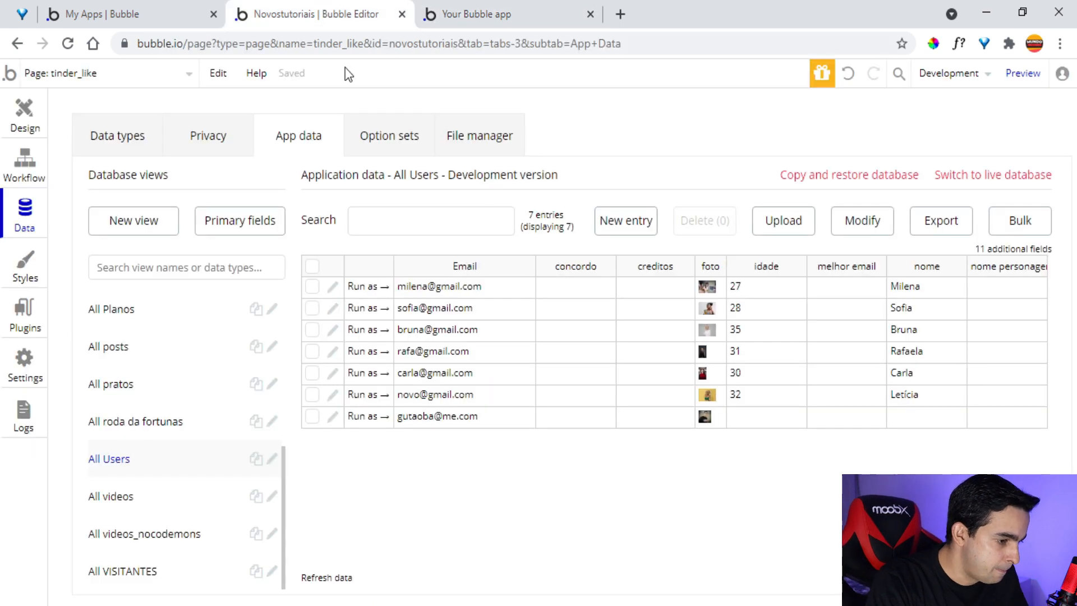
pyautogui.click(24, 115)
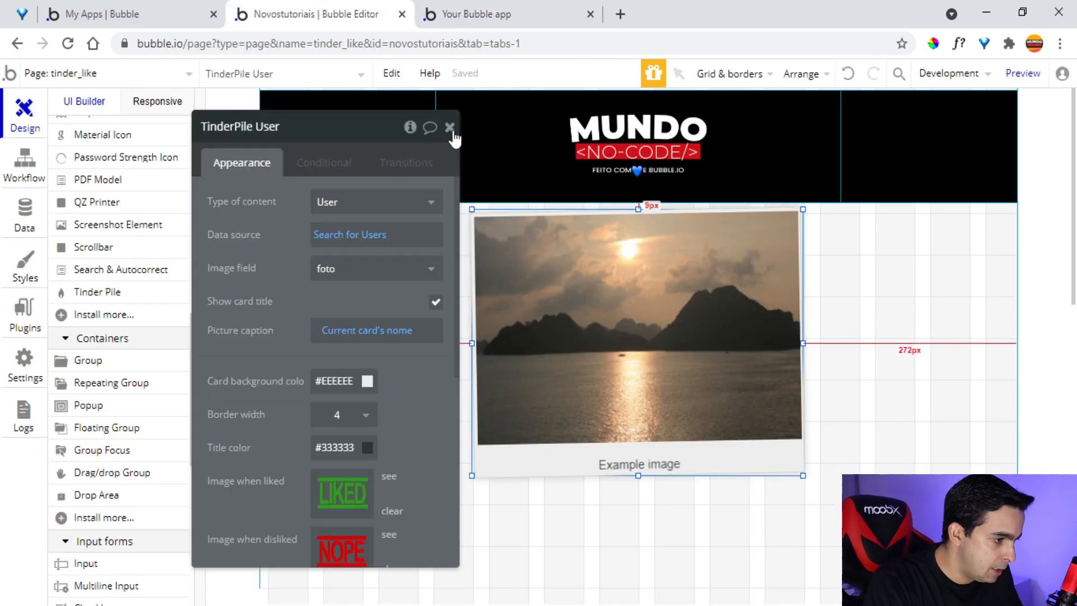
pyautogui.click(451, 119)
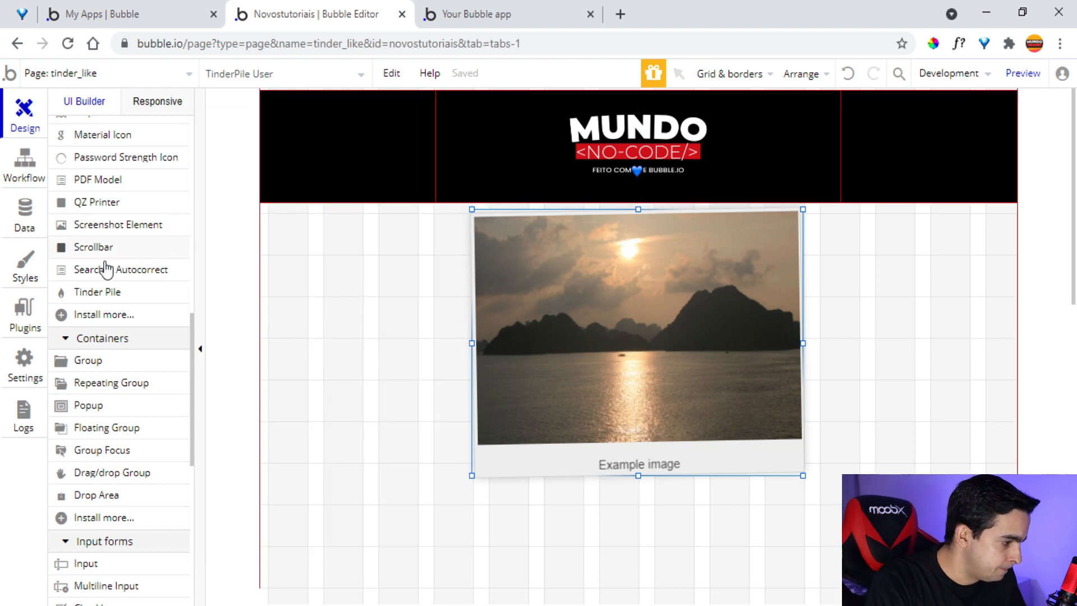
pyautogui.scroll(10, 104, 269)
pyautogui.scroll(3, 105, 146)
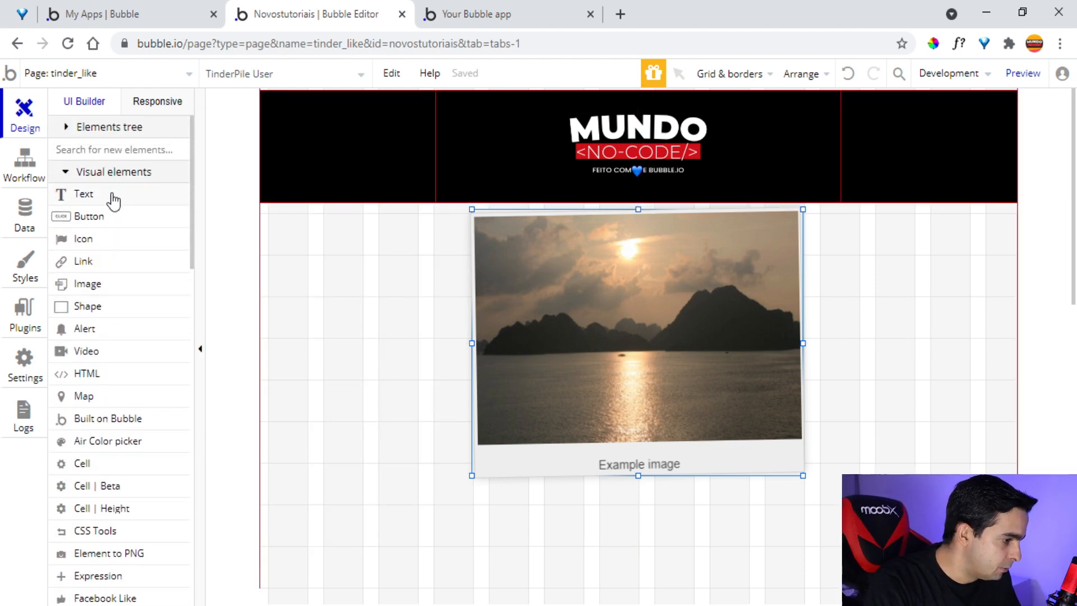
pyautogui.click(84, 195)
pyautogui.scroll(-1, 572, 515)
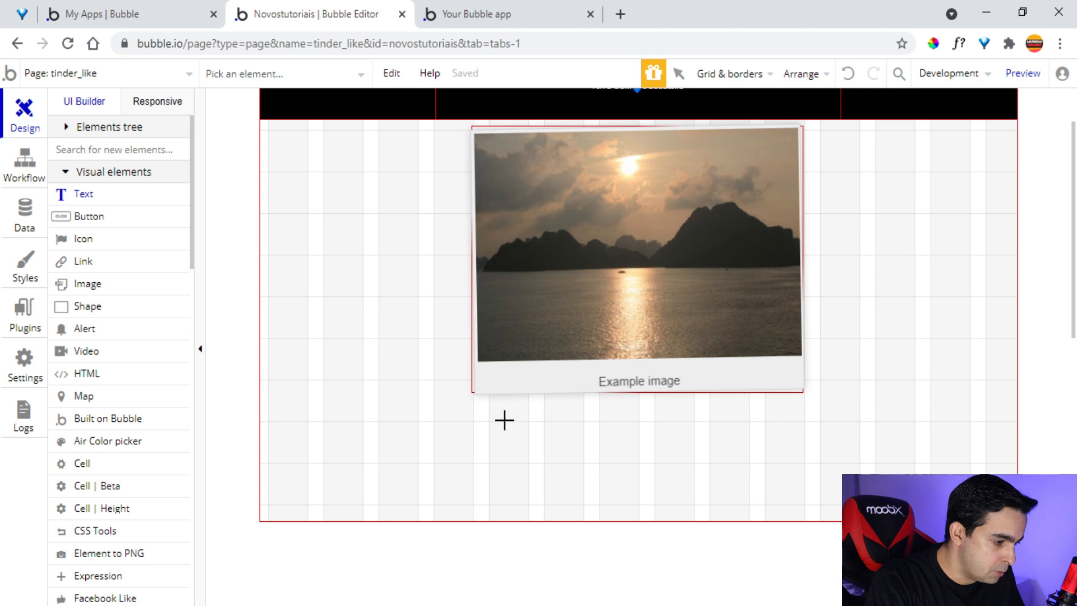
pyautogui.moveTo(484, 403)
pyautogui.mouseDown()
pyautogui.moveTo(660, 457)
pyautogui.moveTo(769, 472)
pyautogui.moveTo(793, 498)
pyautogui.mouseUp()
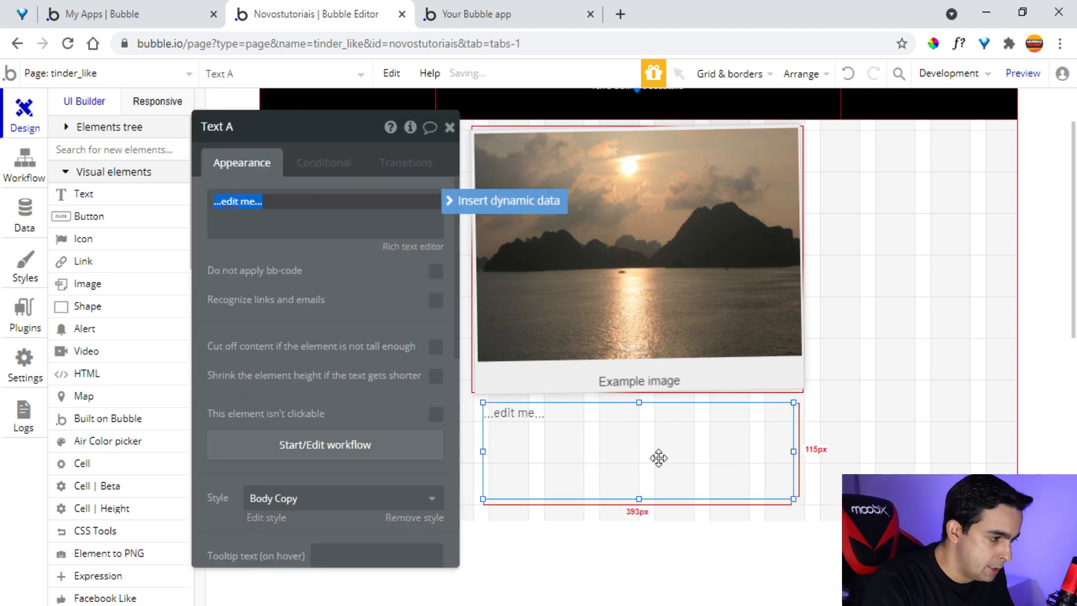
# Step: Set the text element's content to the dynamic value TinderPile User's current slide's nome
pyautogui.click(504, 201)
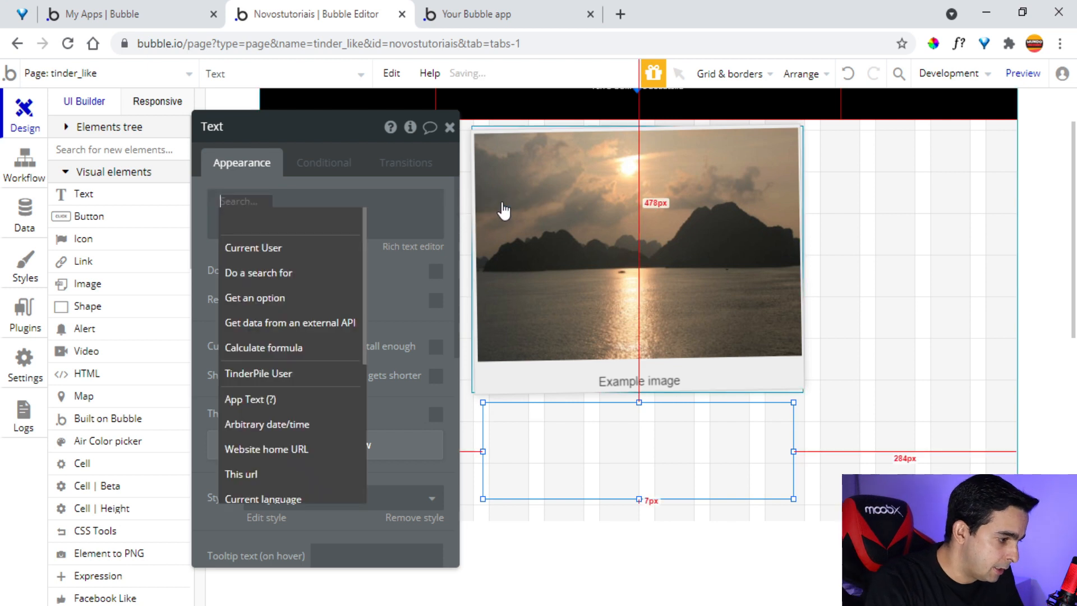
pyautogui.click(274, 376)
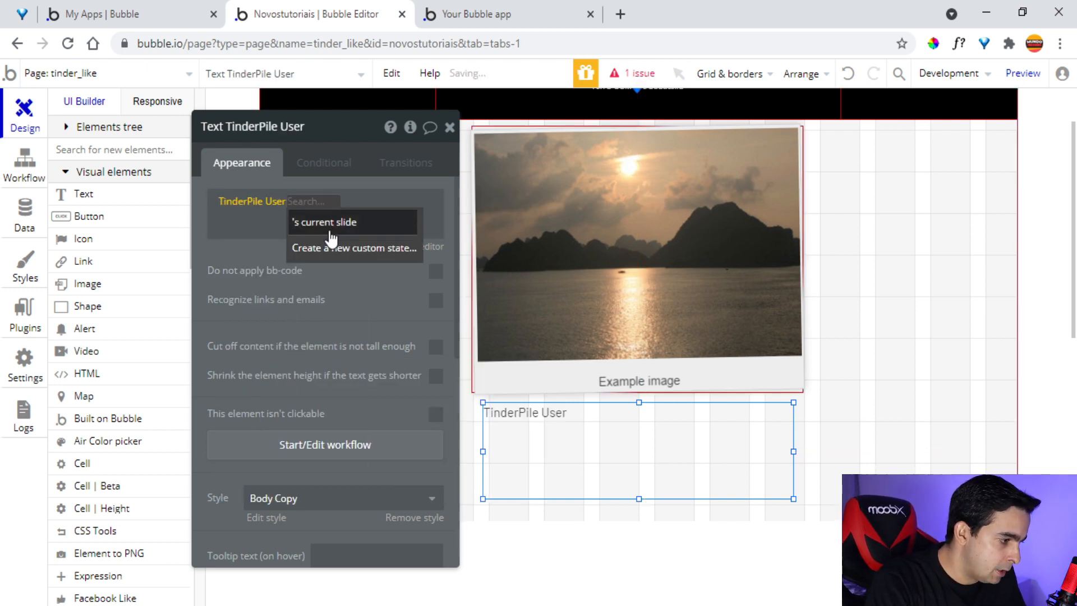
pyautogui.click(301, 226)
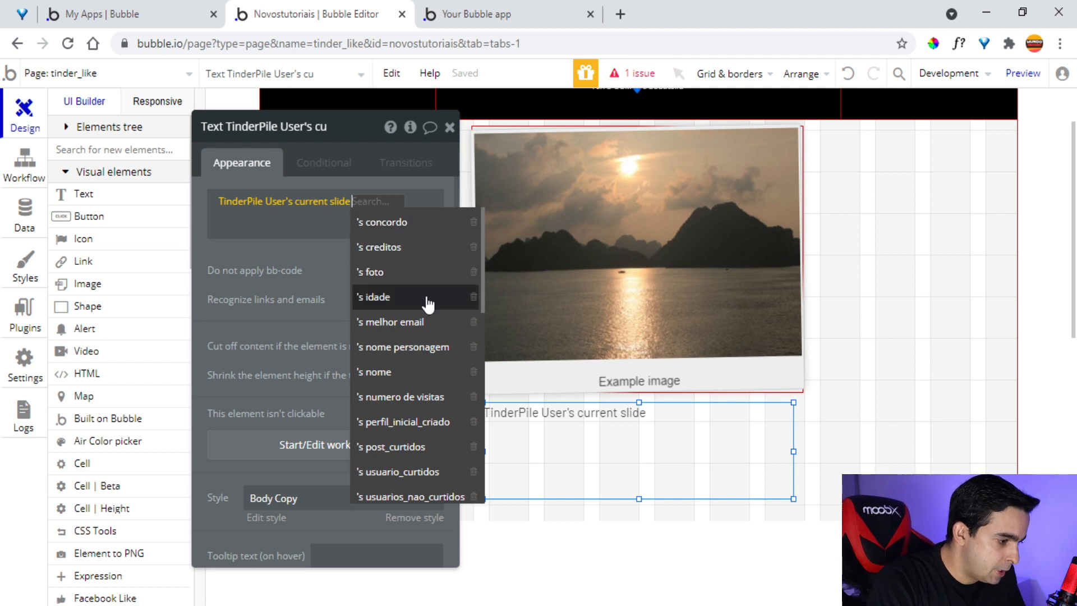
pyautogui.click(410, 373)
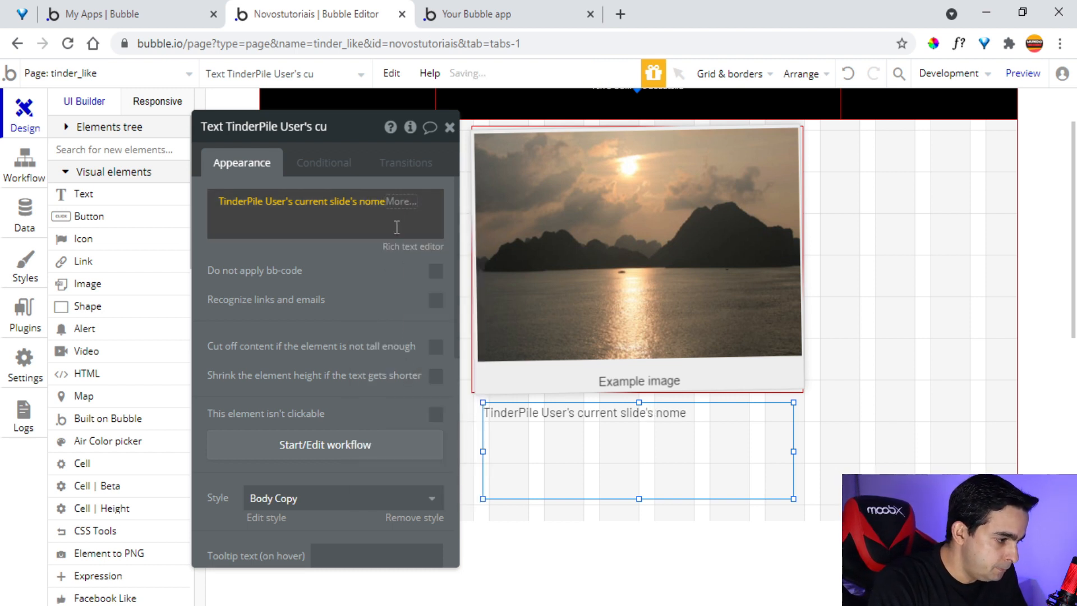
pyautogui.click(470, 221)
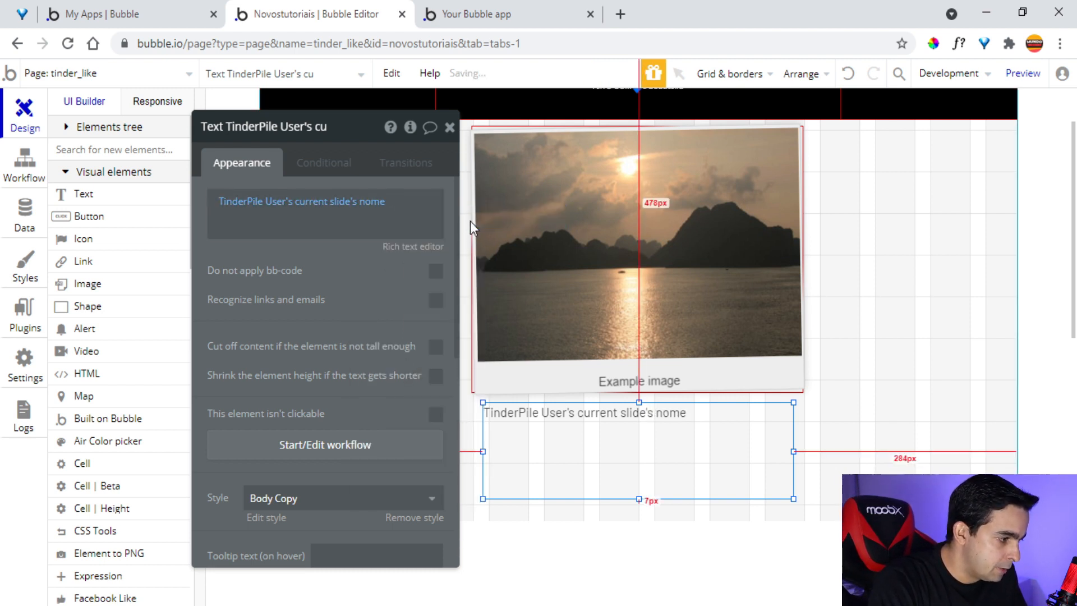
# Step: Append the dynamic value TinderPile User's current slide's idade after the nome in the text element
pyautogui.click(306, 388)
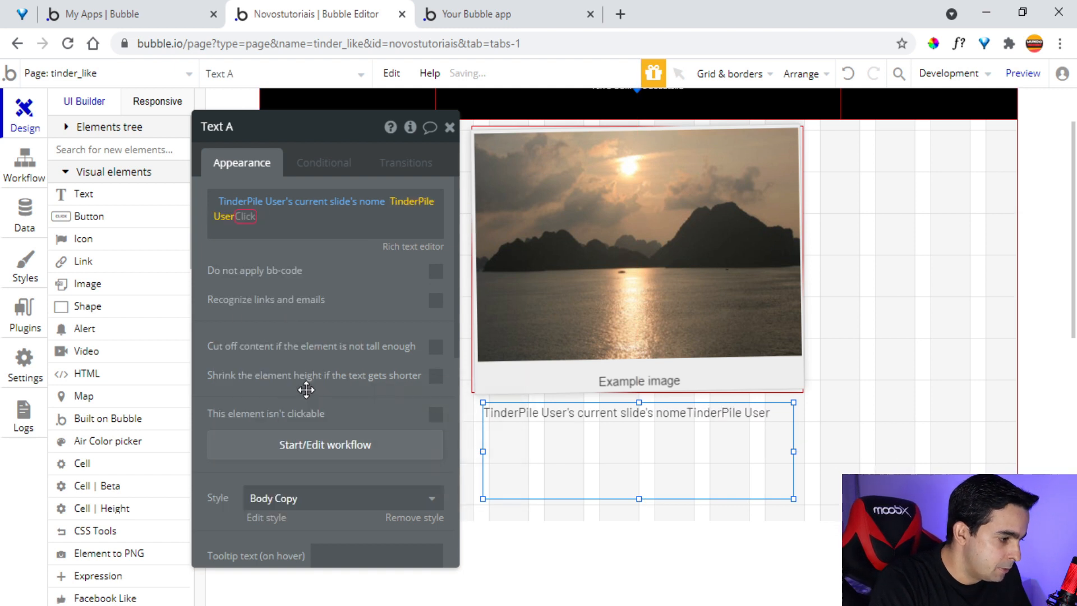
pyautogui.click(347, 240)
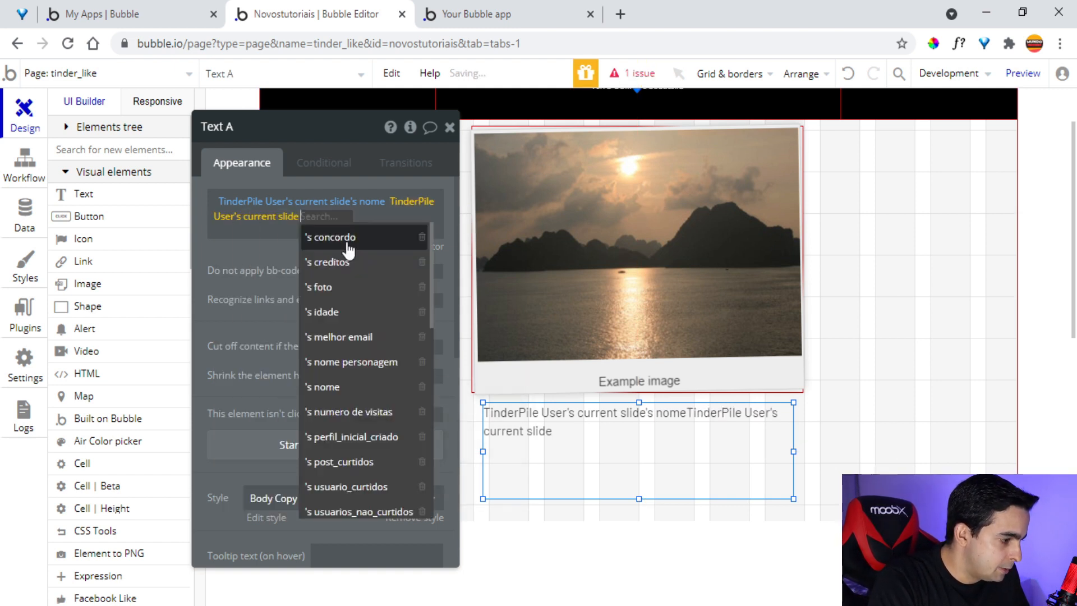
pyautogui.click(365, 313)
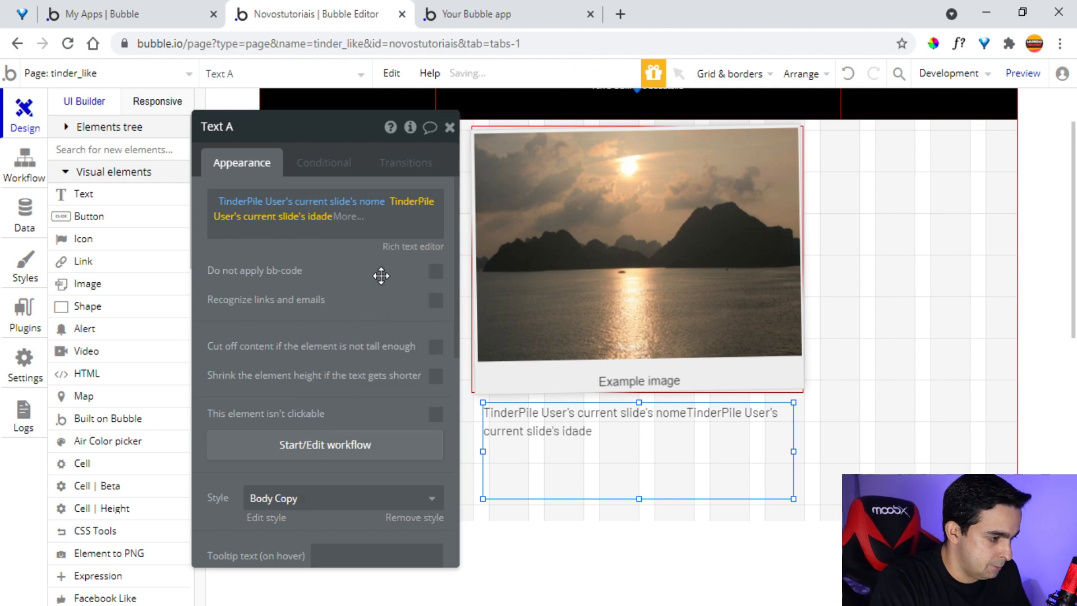
# Step: Put the idade value on its own line below the nome in the text element using the rich text editor
pyautogui.click(409, 247)
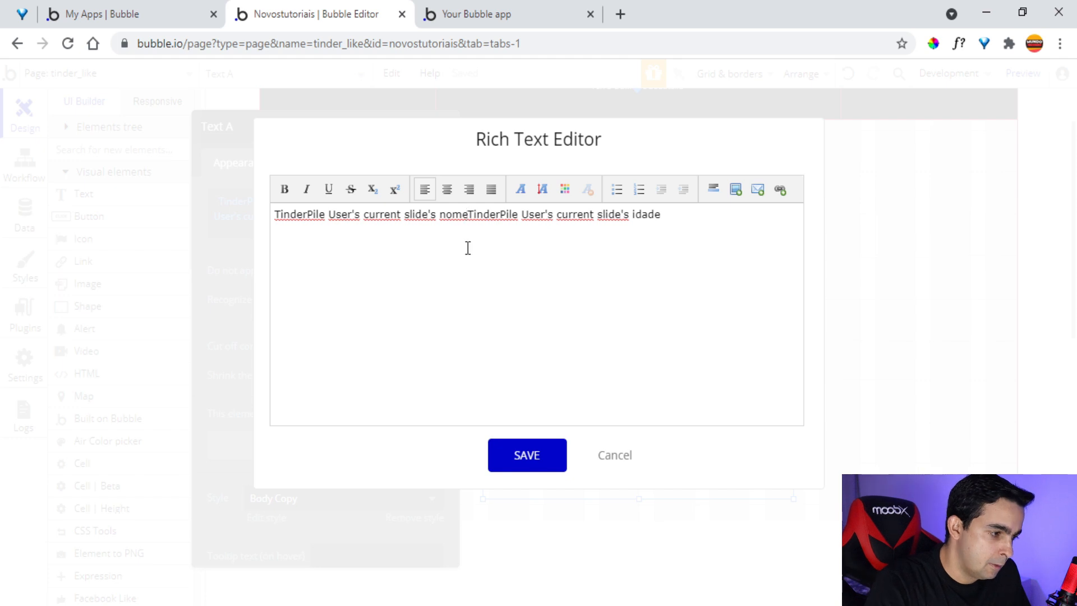
pyautogui.press('Return')
pyautogui.click(531, 462)
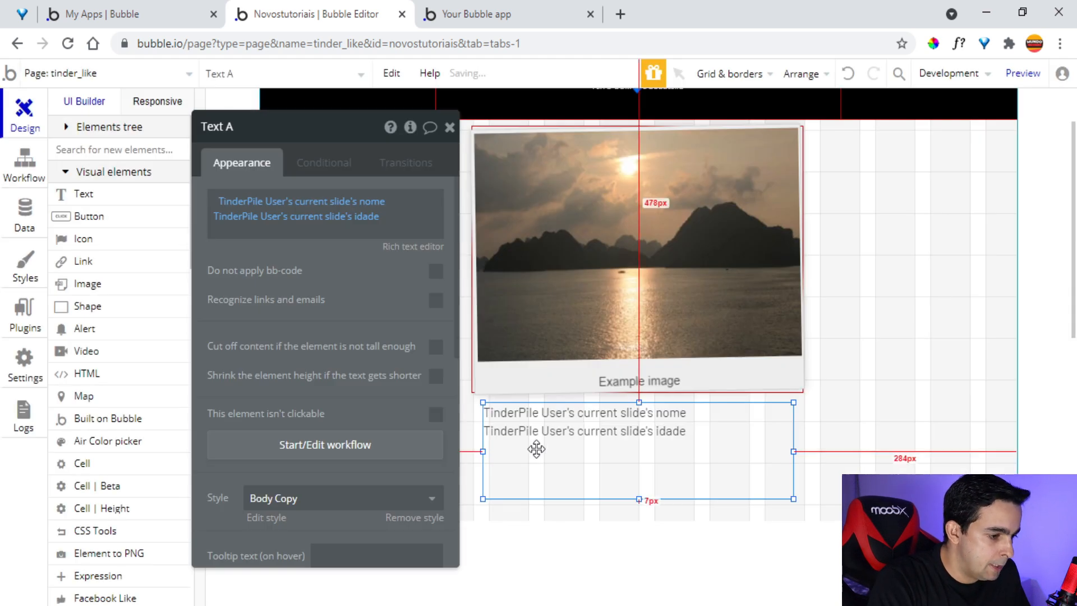
# Step: Turn off the card title on the TinderPile User element
pyautogui.click(707, 342)
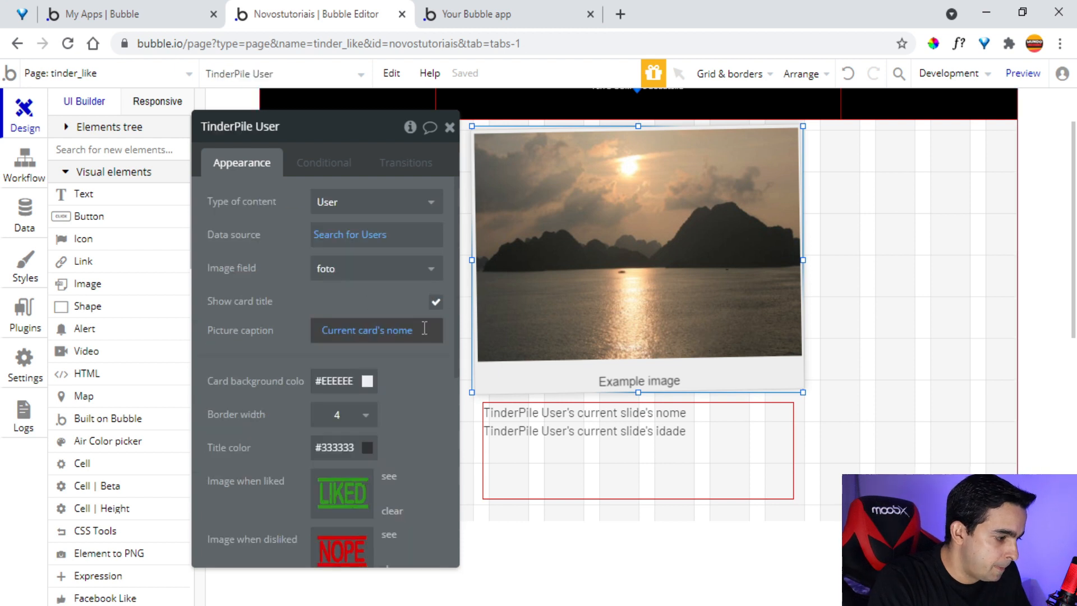
pyautogui.click(436, 302)
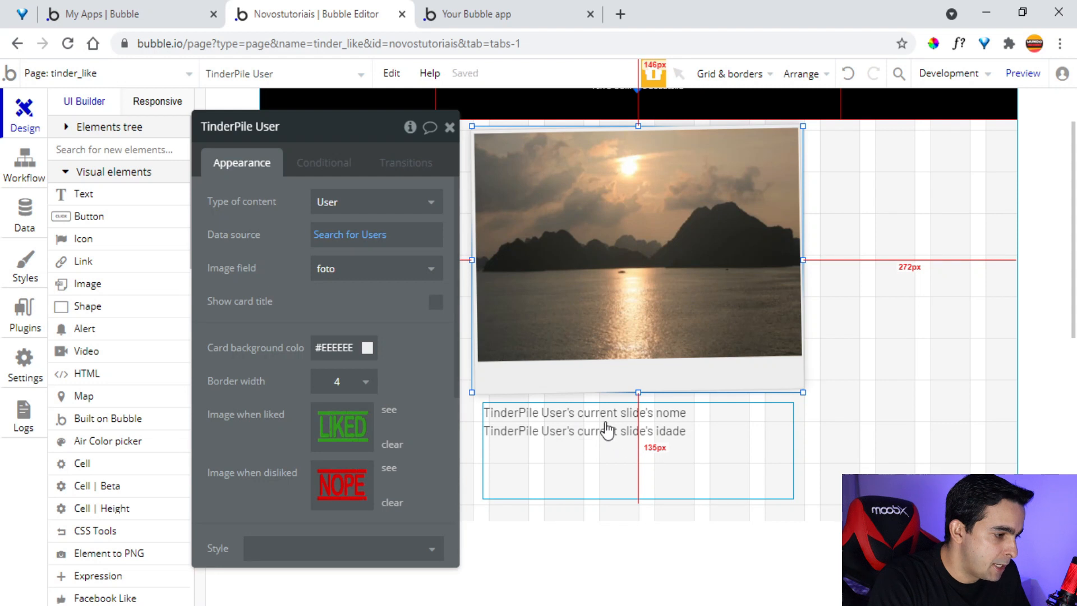
# Step: Switch to the page preview and swipe through the cards, checking the name and age shown below each photo
pyautogui.click(455, 9)
pyautogui.click(439, 84)
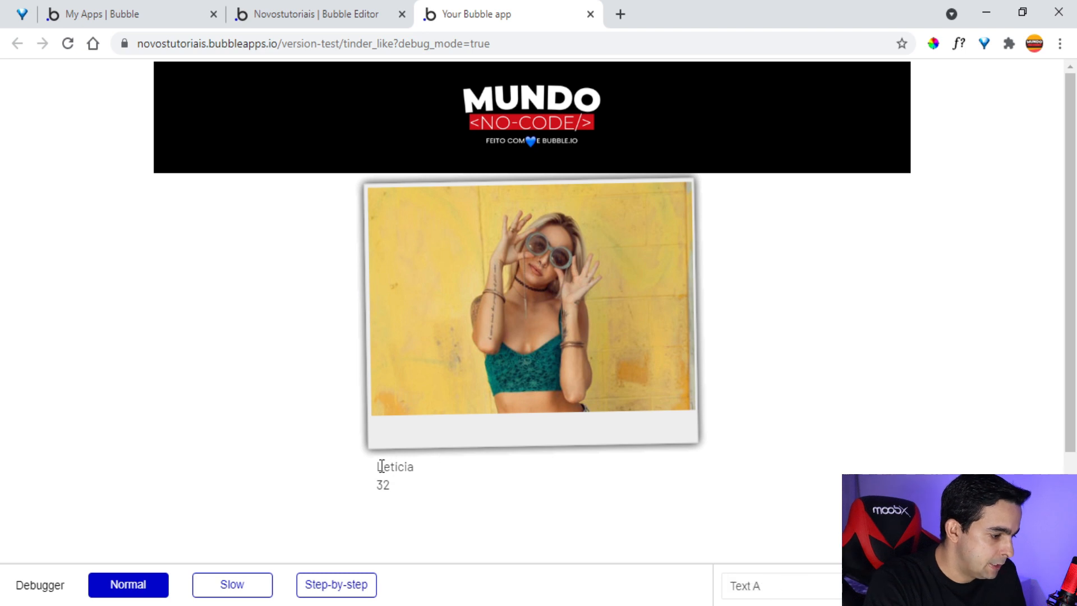
pyautogui.moveTo(422, 466); pyautogui.dragTo(428, 488)
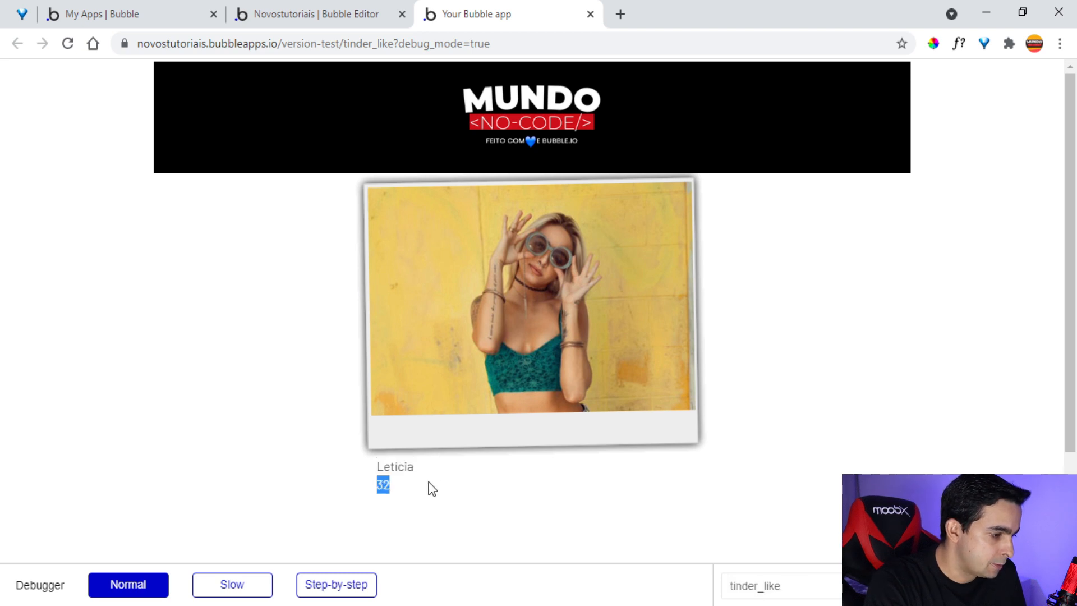
pyautogui.moveTo(530, 349); pyautogui.dragTo(738, 388)
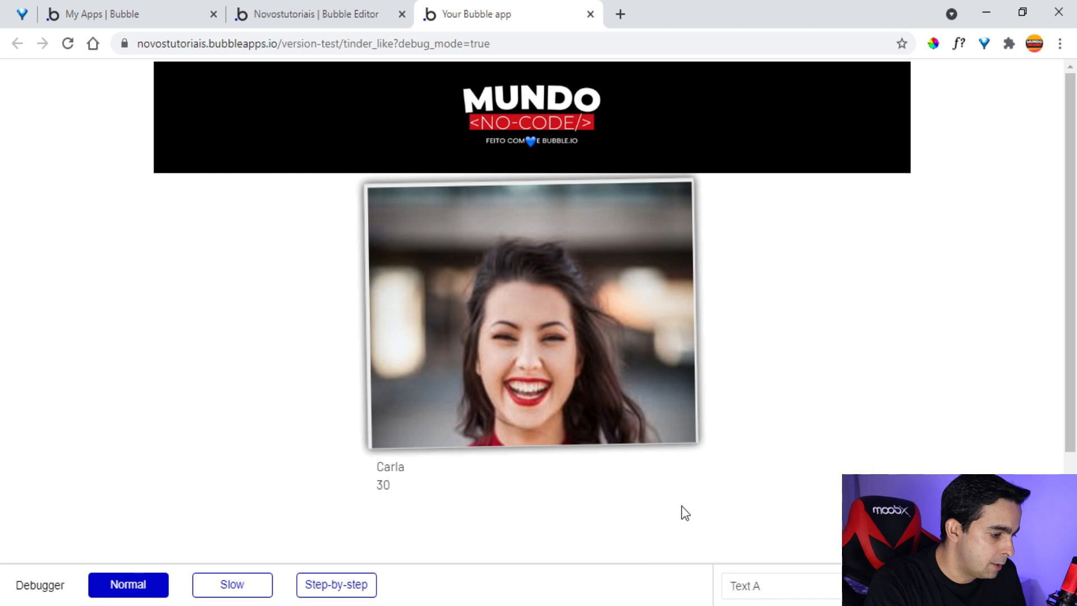
pyautogui.moveTo(385, 481); pyautogui.dragTo(440, 495)
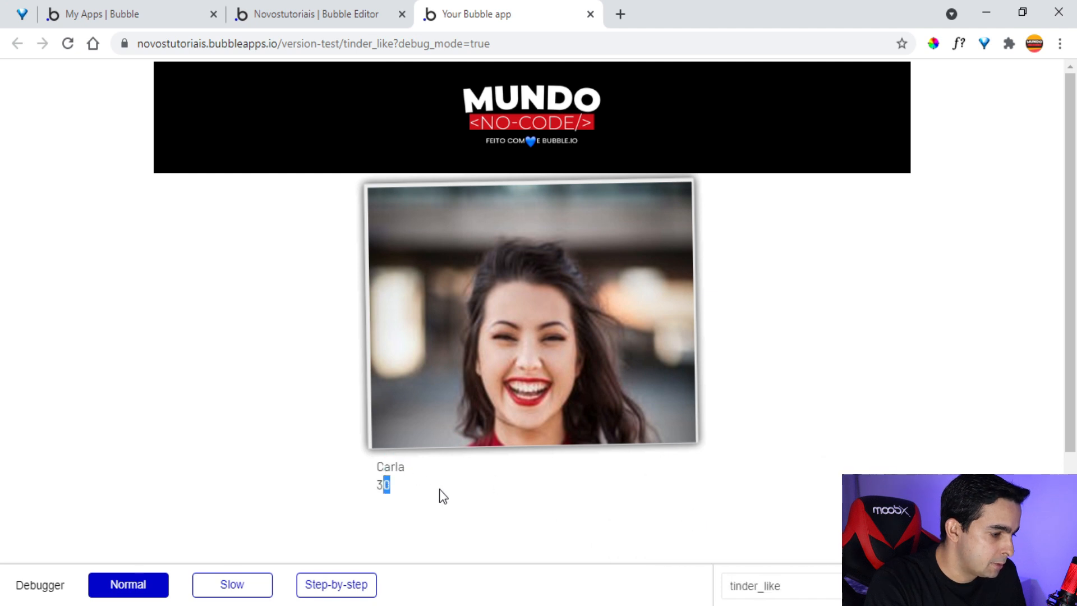
pyautogui.moveTo(496, 376); pyautogui.dragTo(768, 478)
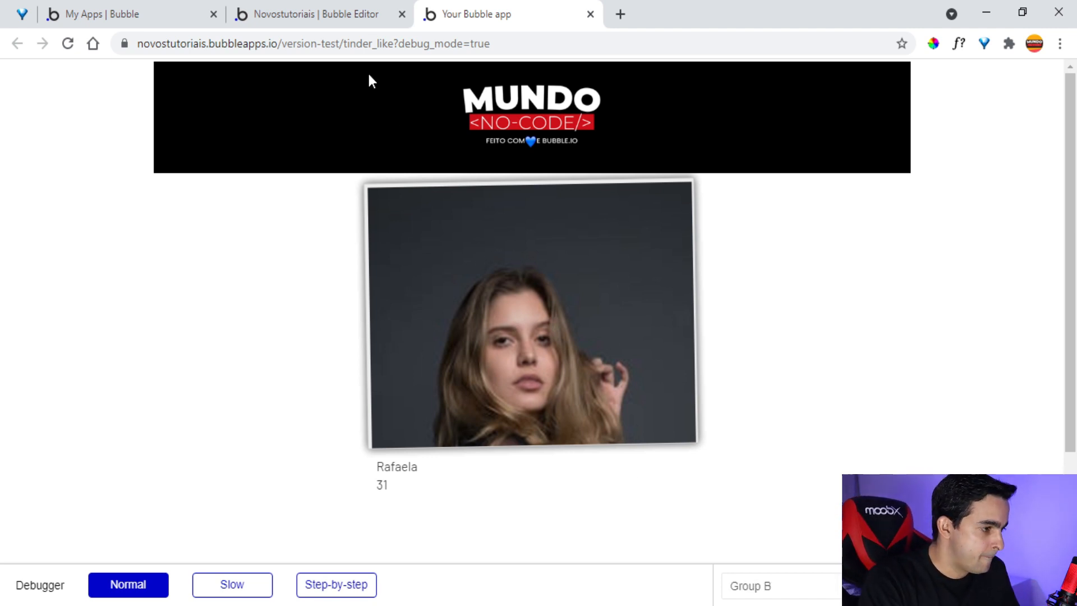
# Step: Return to the Bubble editor and examine the User data type's list fields for liked and disliked users
pyautogui.click(345, 15)
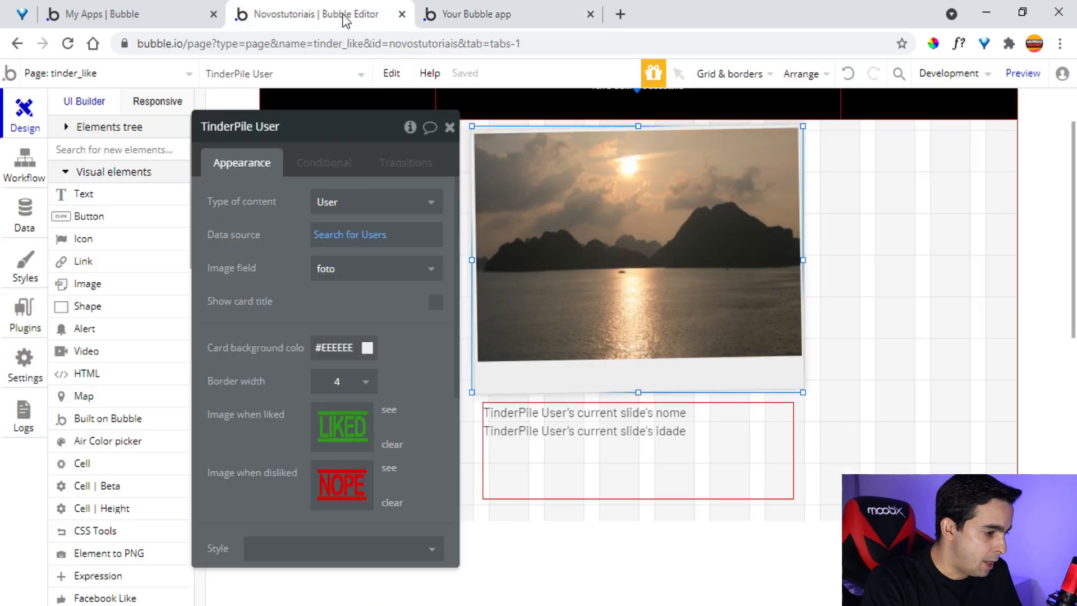
pyautogui.click(450, 127)
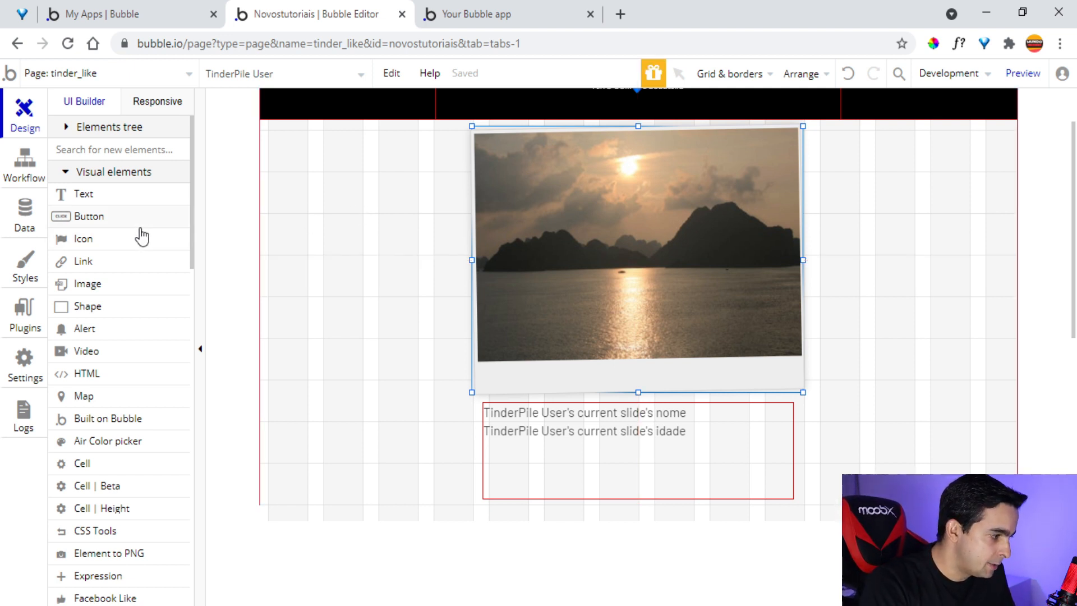
pyautogui.click(26, 227)
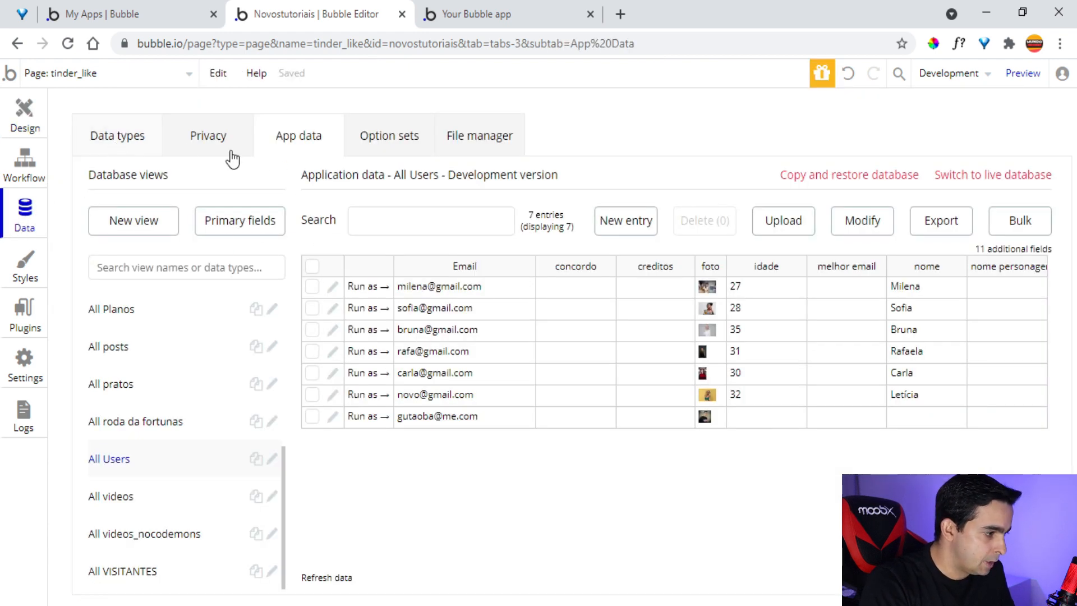
pyautogui.click(118, 140)
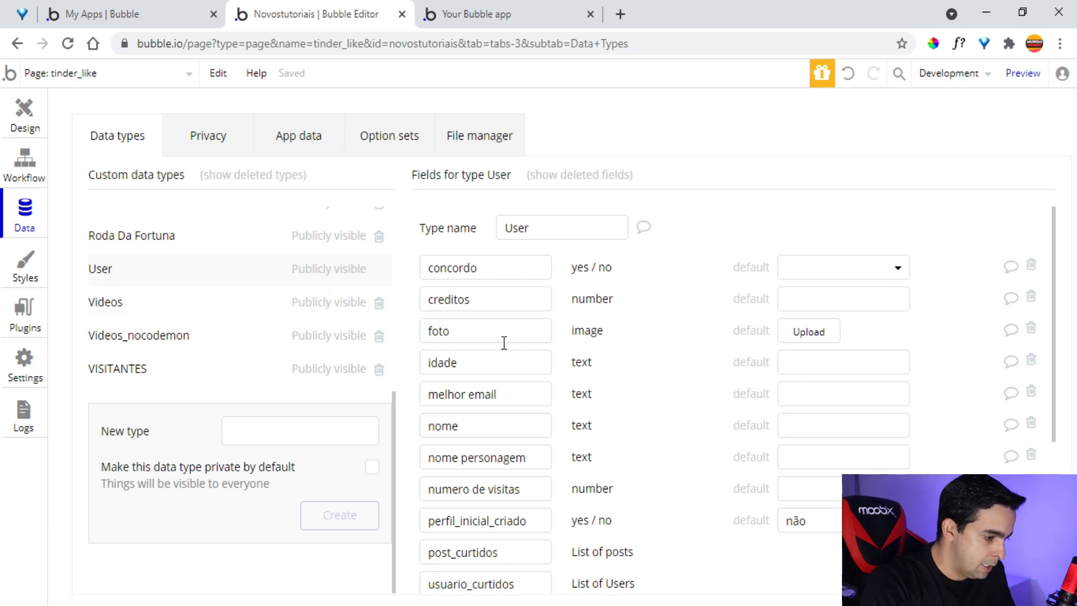
pyautogui.scroll(-5, 516, 342)
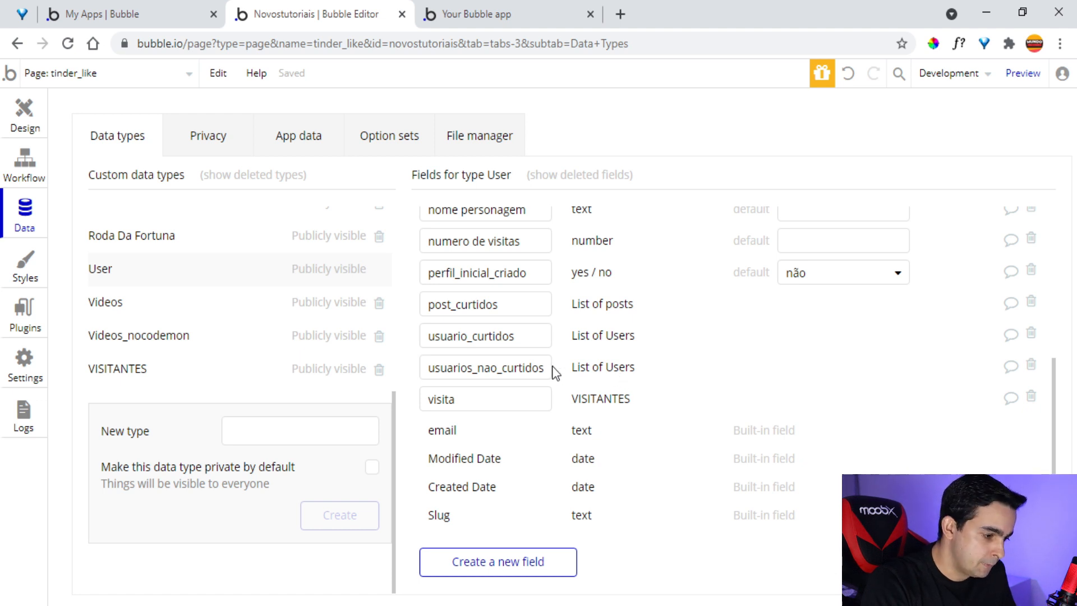
pyautogui.click(515, 568)
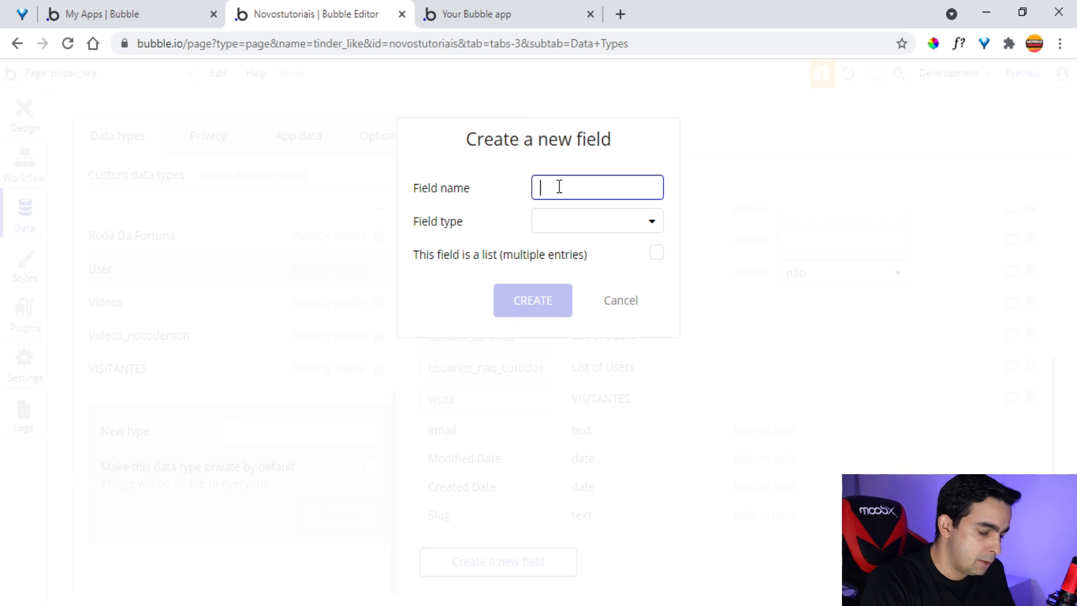
pyautogui.write('sur_nao')
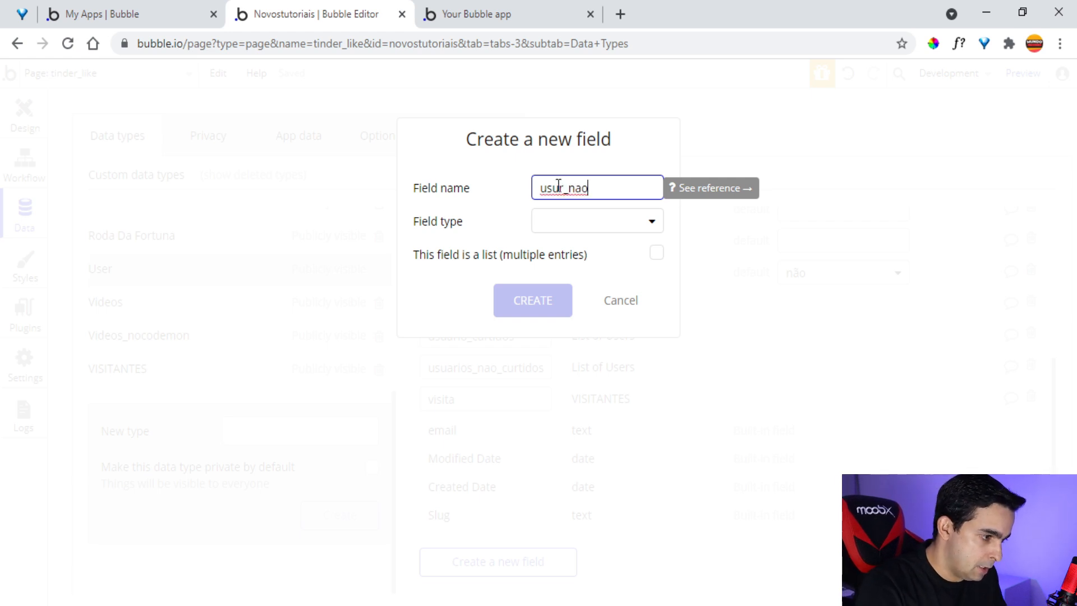
pyautogui.click(565, 227)
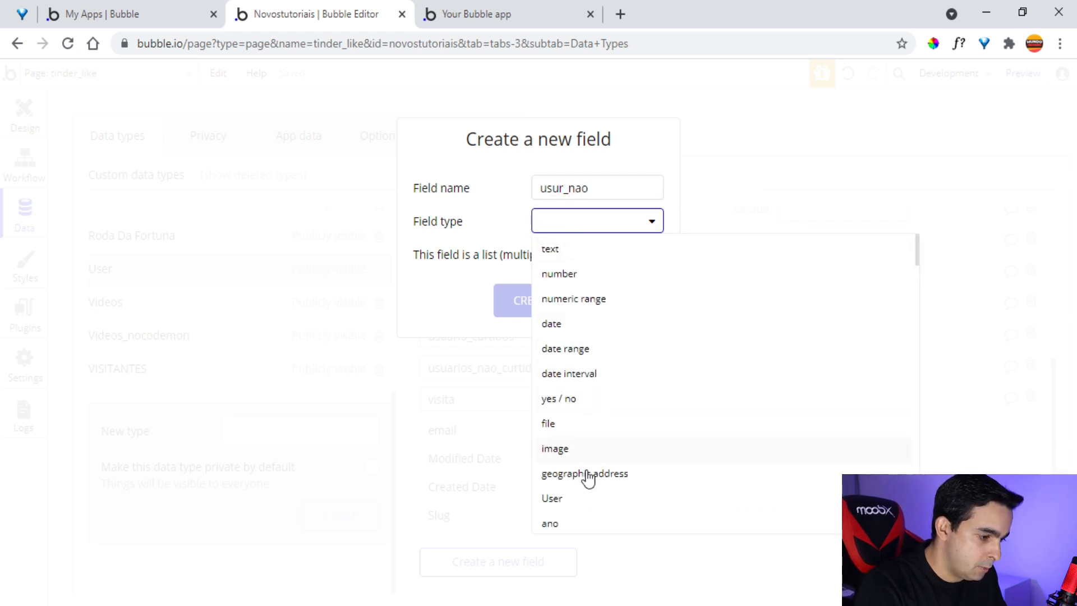
pyautogui.click(555, 501)
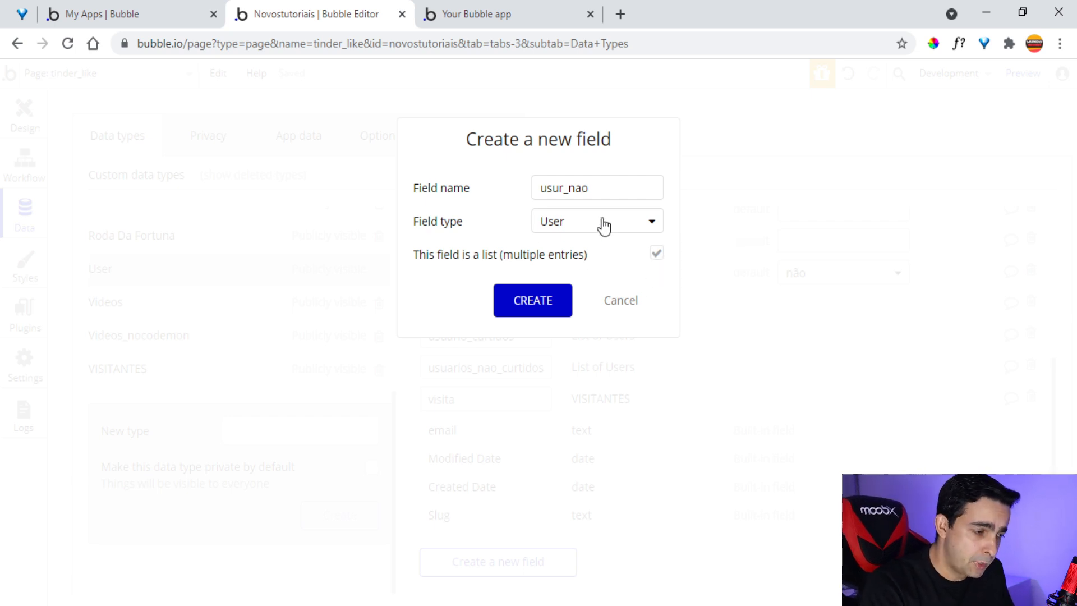
pyautogui.click(633, 308)
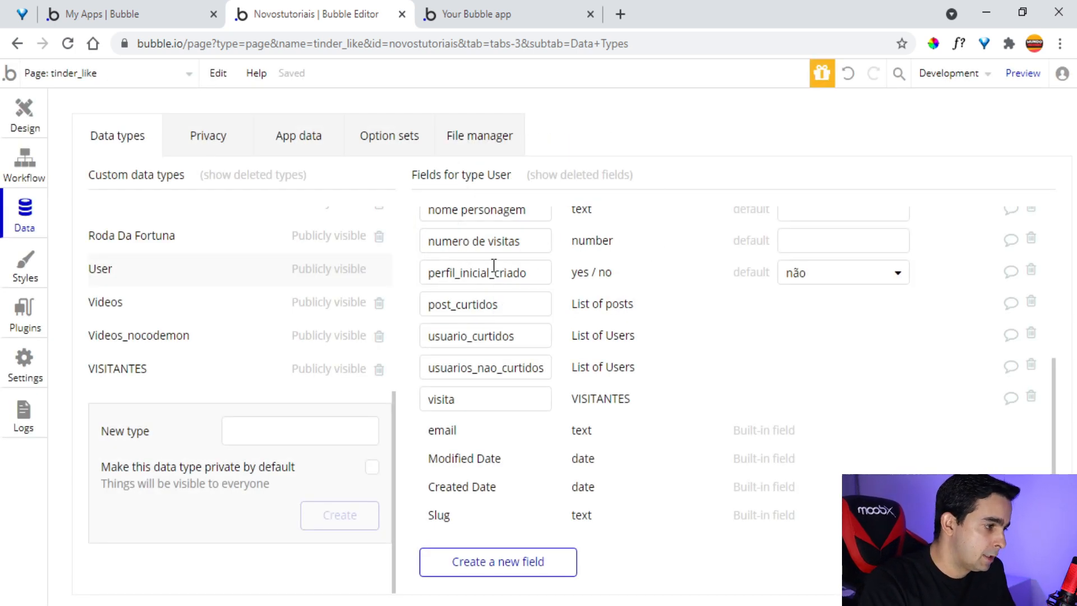
# Step: Create a workflow event for when a card of TinderPile User is swiped right
pyautogui.click(25, 165)
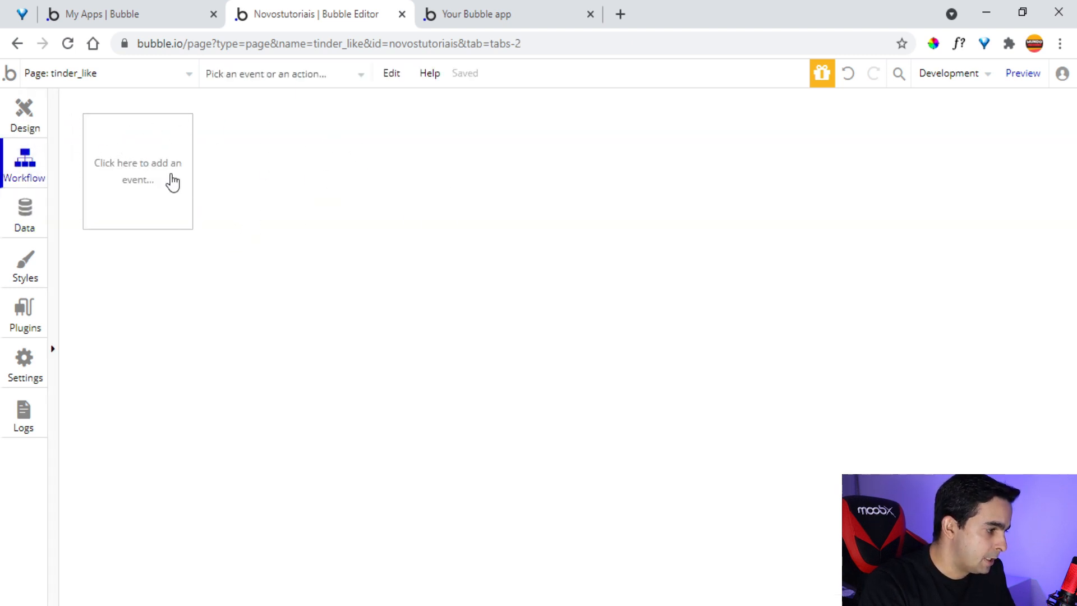
pyautogui.click(172, 183)
pyautogui.moveTo(138, 308)
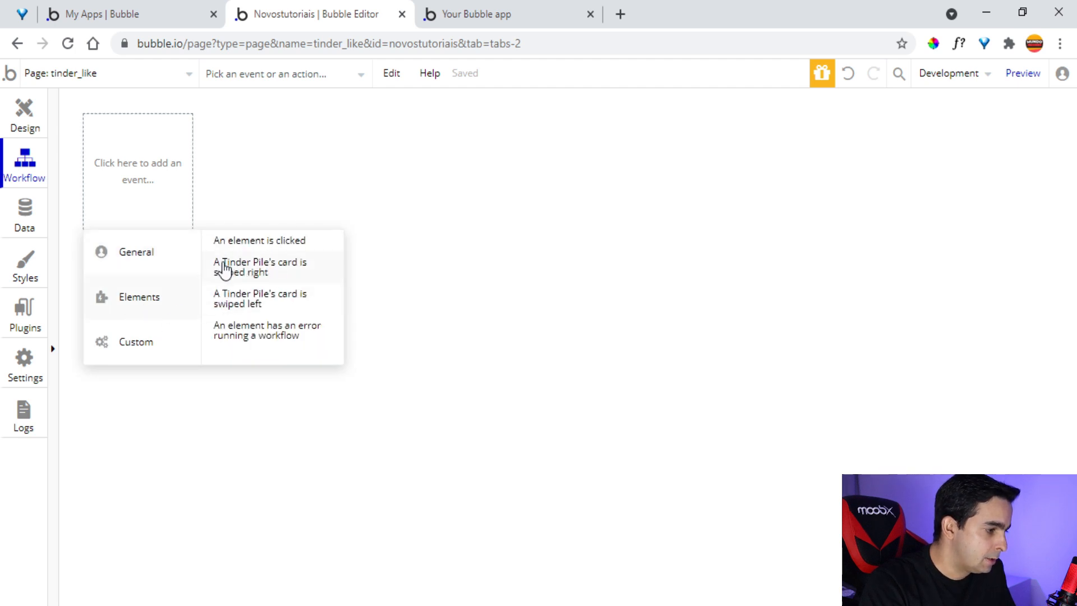
pyautogui.moveTo(260, 272)
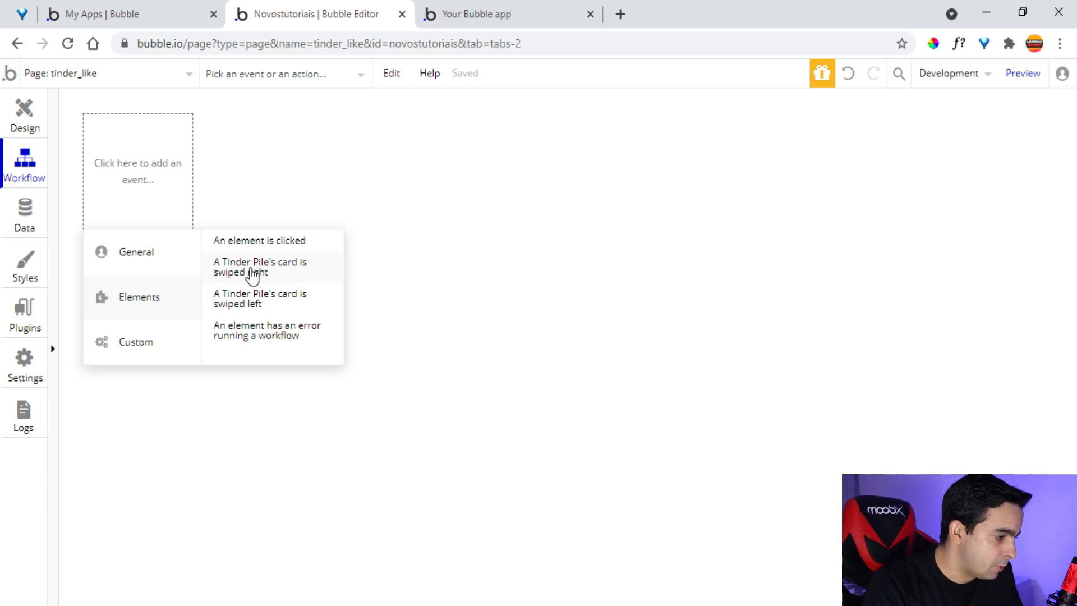
pyautogui.click(254, 271)
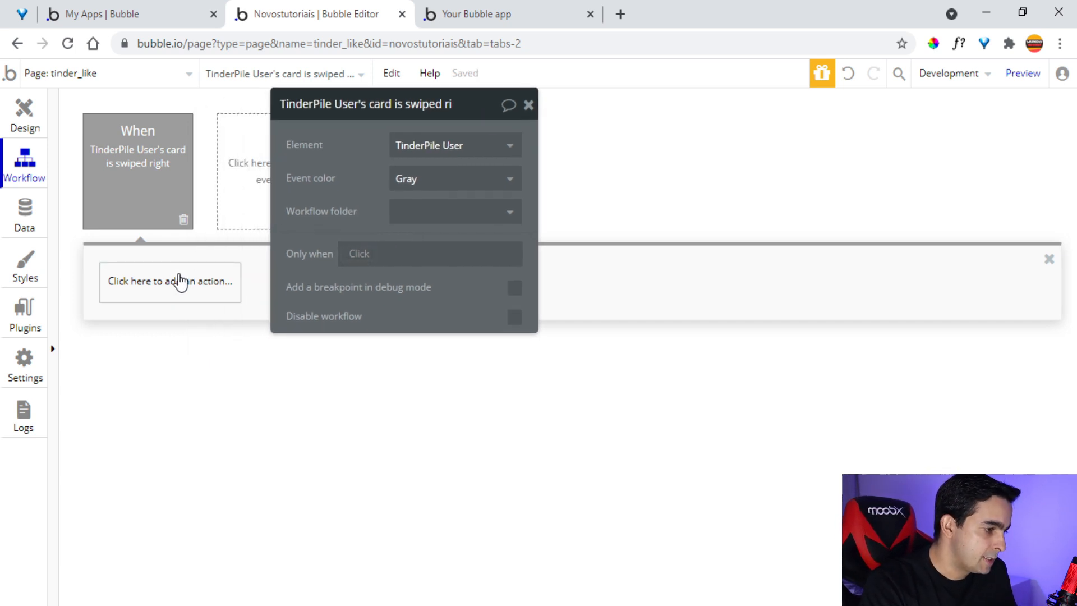
# Step: Add a Make changes to thing action to the swiped-right workflow with Current User as the thing to change
pyautogui.click(180, 281)
pyautogui.moveTo(168, 409)
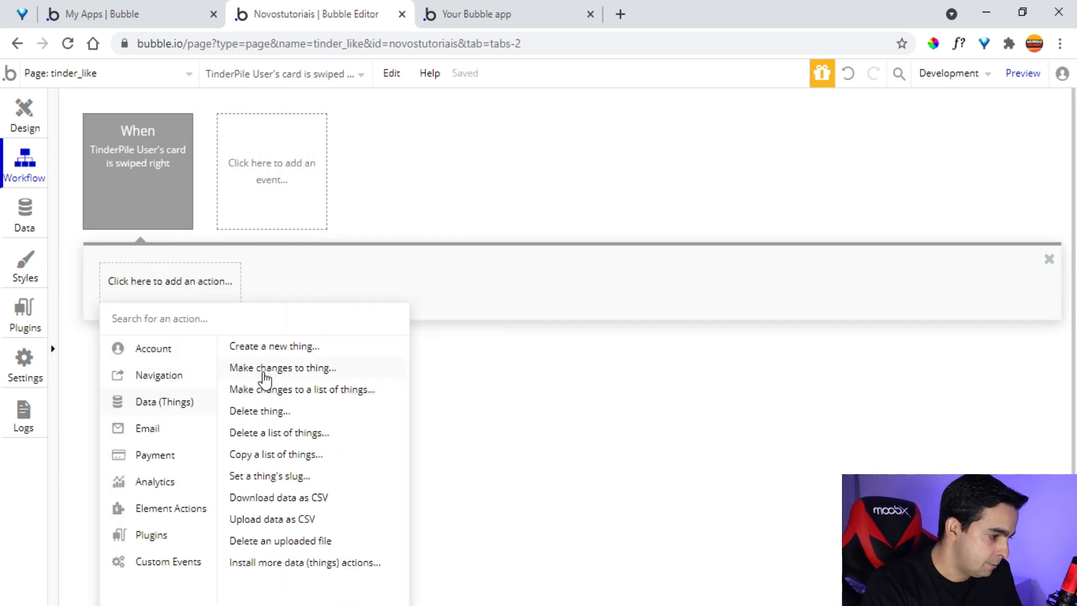
pyautogui.click(266, 372)
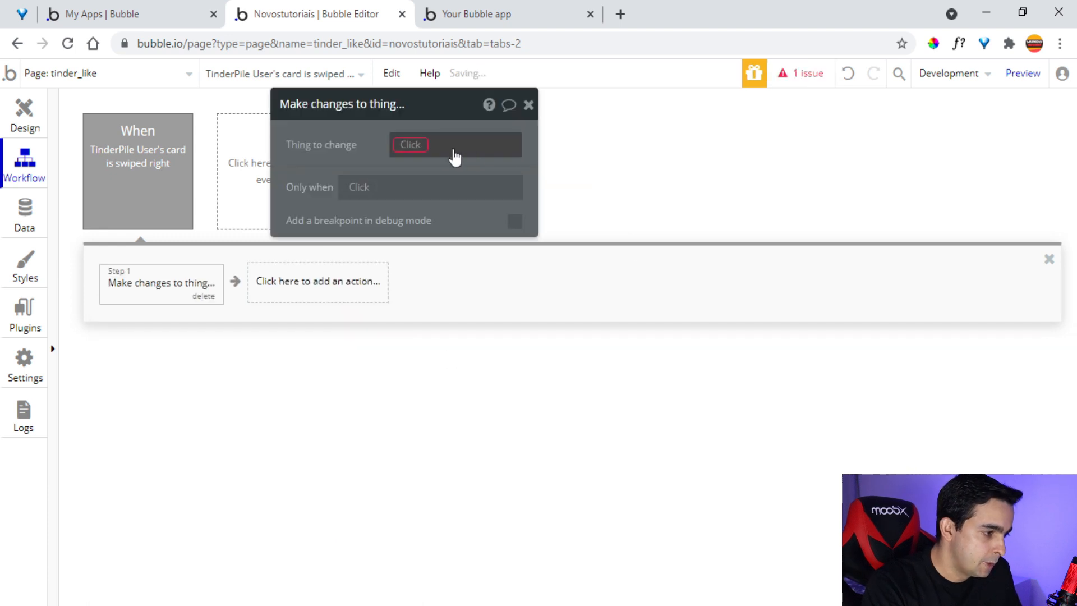
pyautogui.click(414, 145)
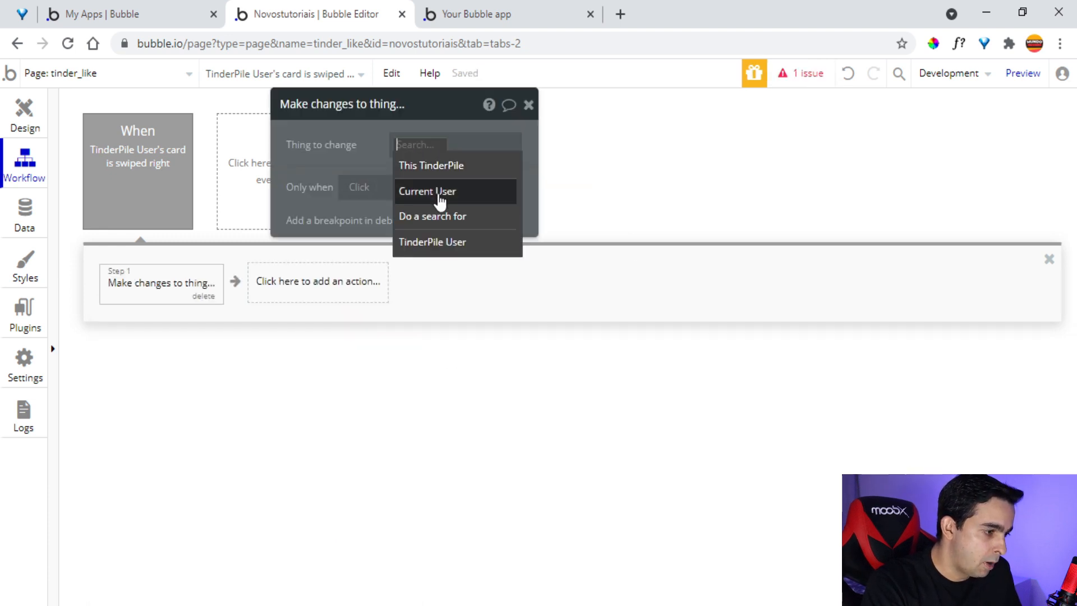
pyautogui.click(437, 192)
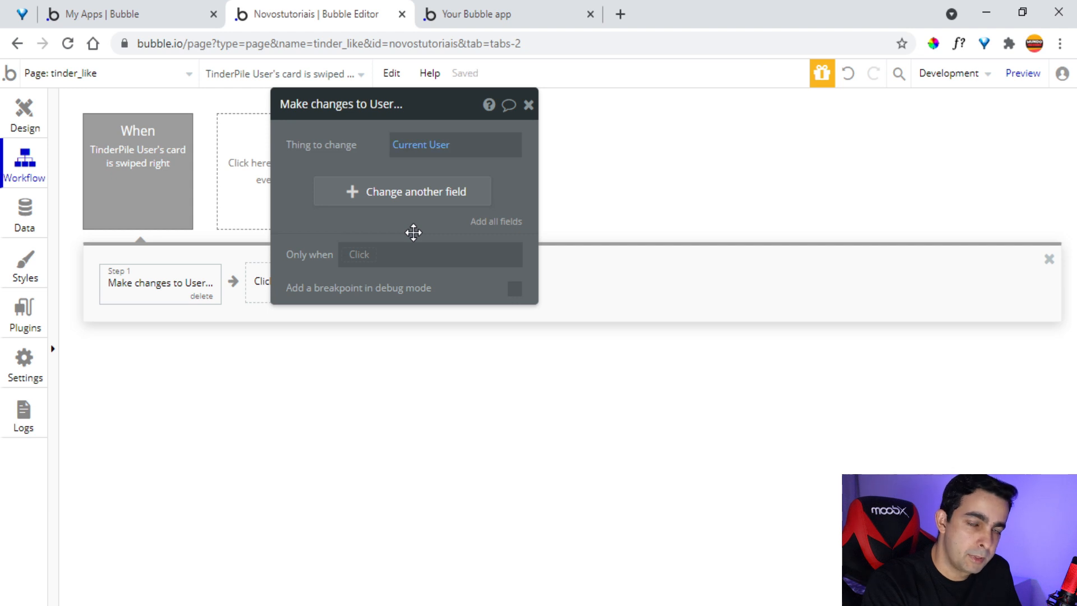
# Step: Add a field change to the action using the usuario_curtidos list with the add operation
pyautogui.click(351, 197)
pyautogui.click(303, 184)
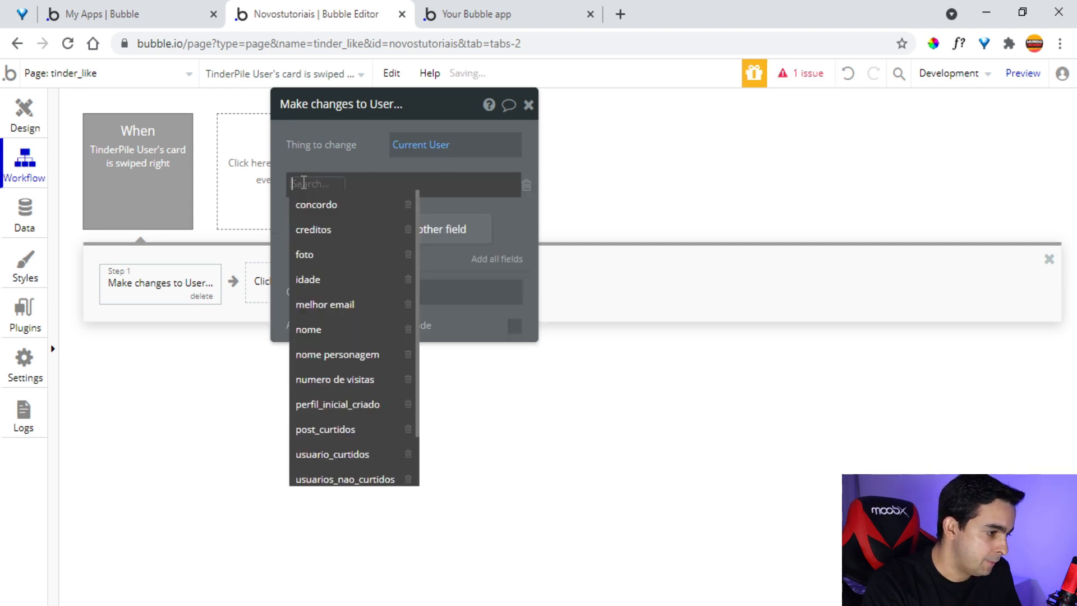
pyautogui.scroll(-1, 363, 365)
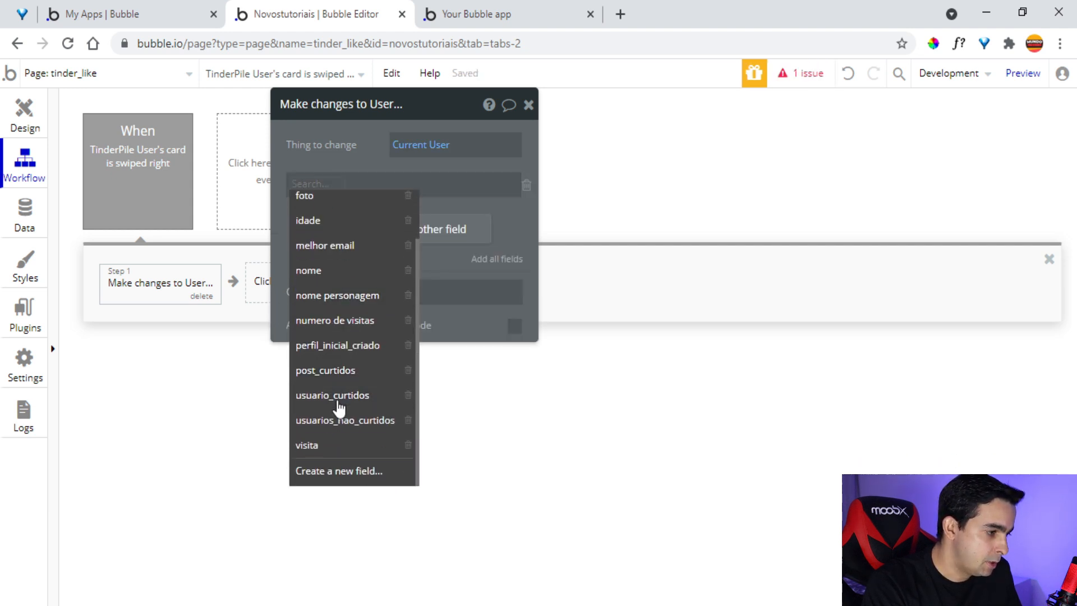
pyautogui.click(338, 395)
pyautogui.click(379, 194)
pyautogui.click(394, 206)
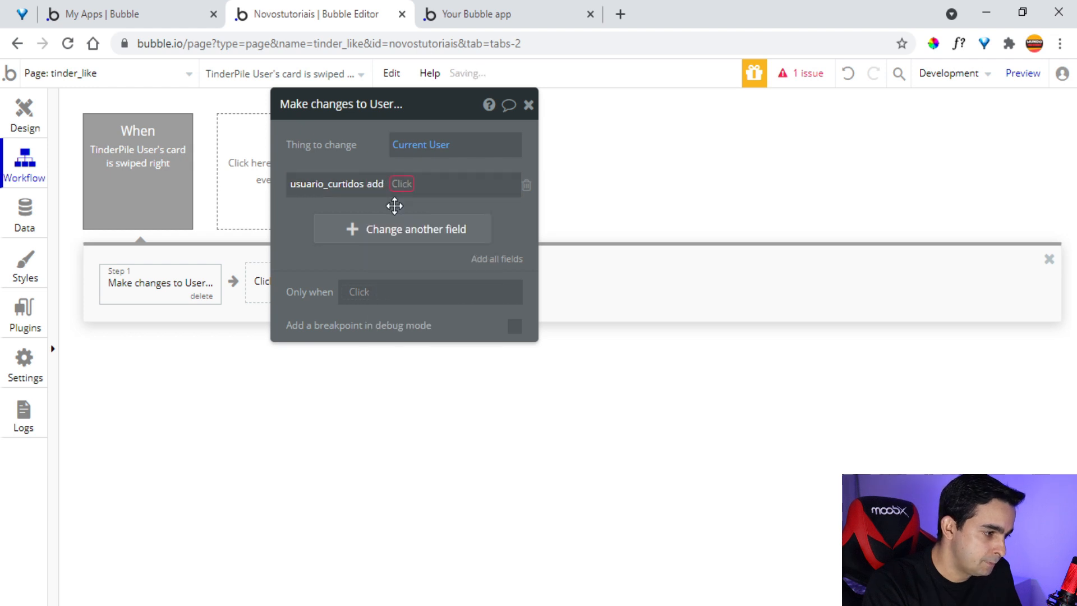
# Step: Set the item added to usuario_curtidos to This TinderPile's current slide and close the action's properties
pyautogui.click(401, 188)
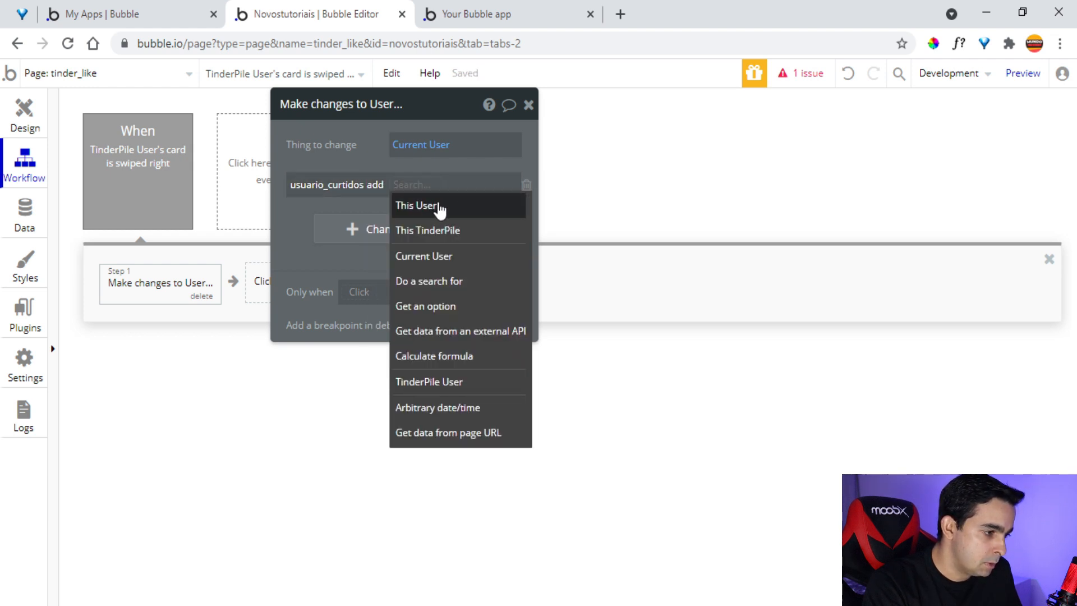
pyautogui.click(441, 207)
pyautogui.click(415, 193)
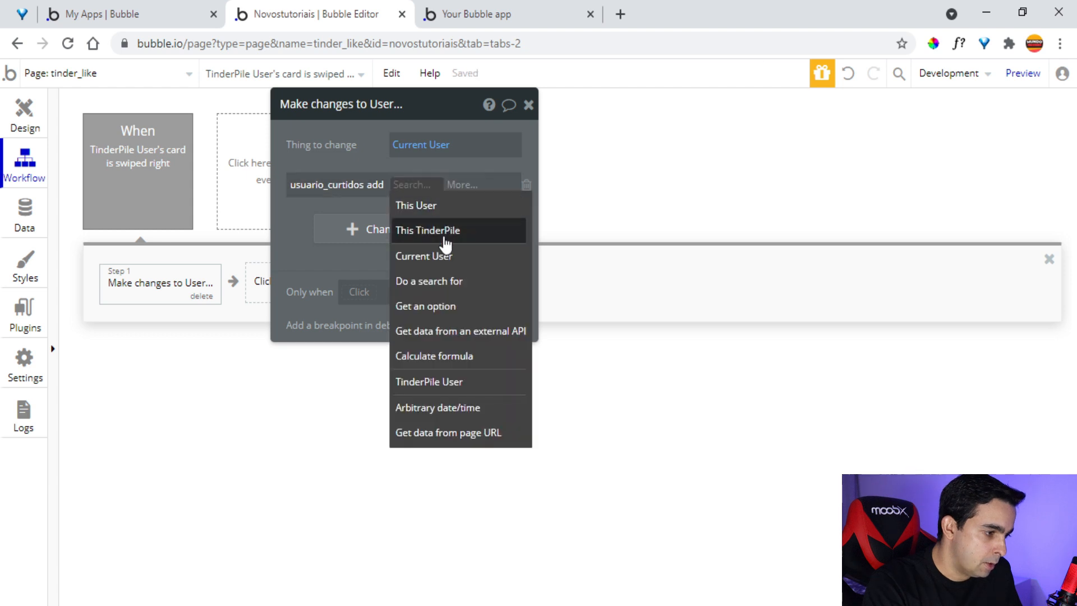
pyautogui.click(443, 231)
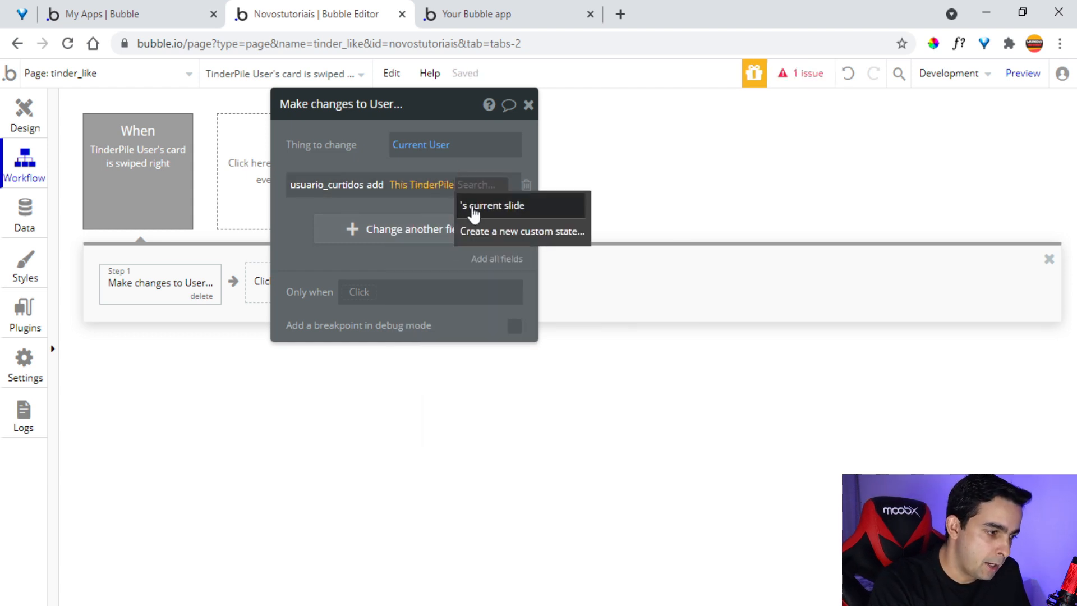
pyautogui.click(472, 206)
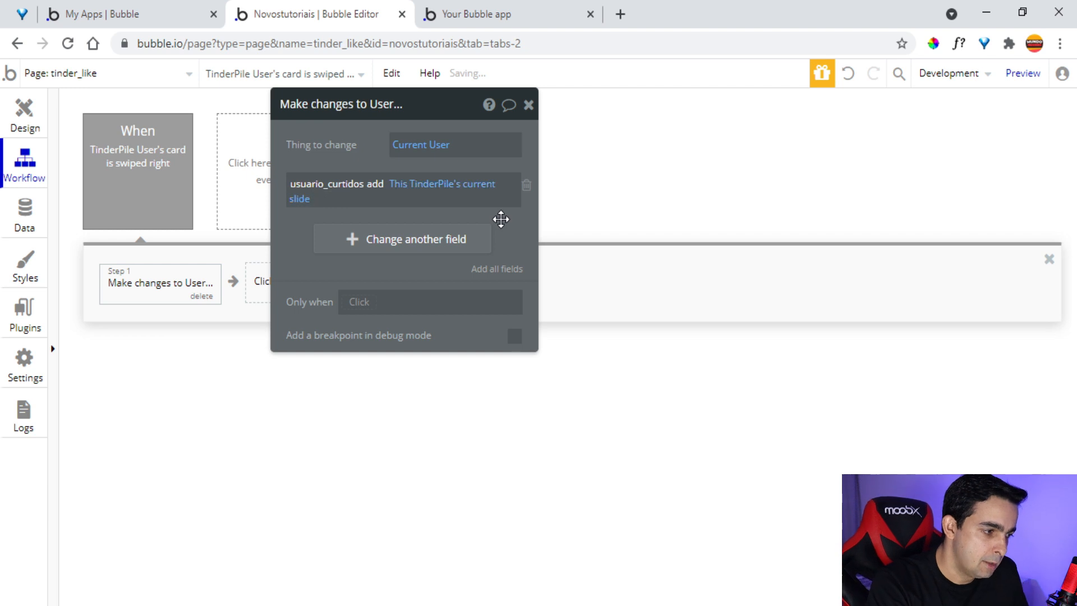
pyautogui.click(530, 106)
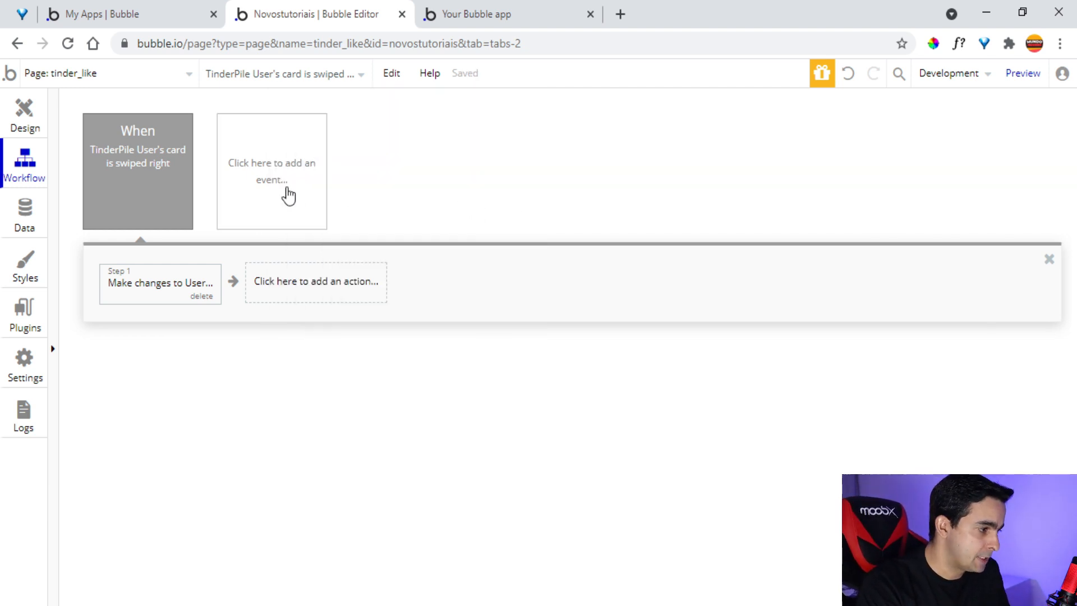
# Step: Create a workflow event for when a card of TinderPile User is swiped left
pyautogui.click(285, 190)
pyautogui.moveTo(277, 304)
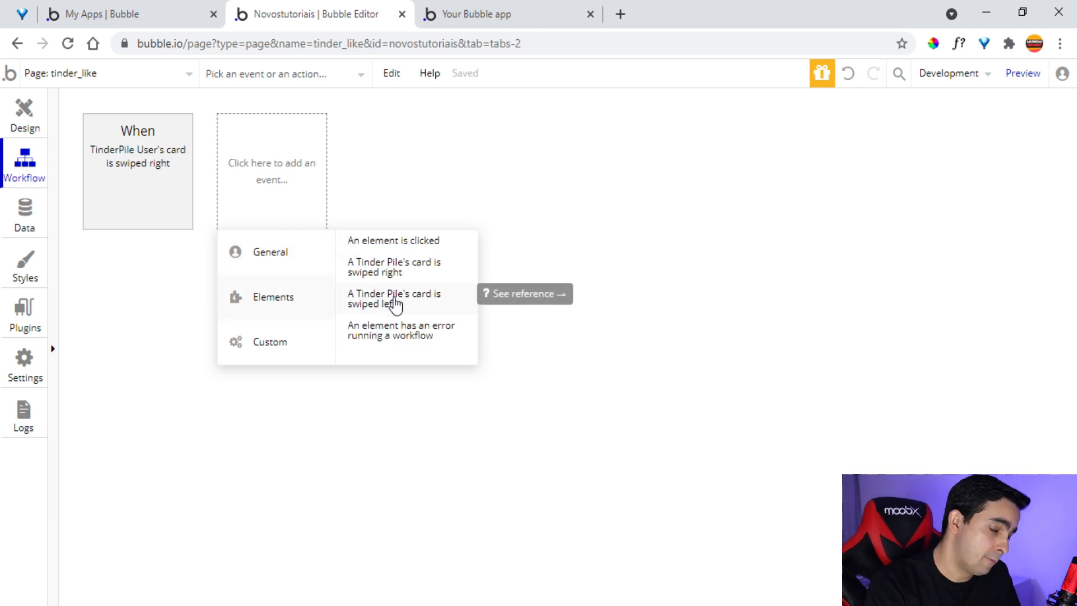
pyautogui.click(396, 304)
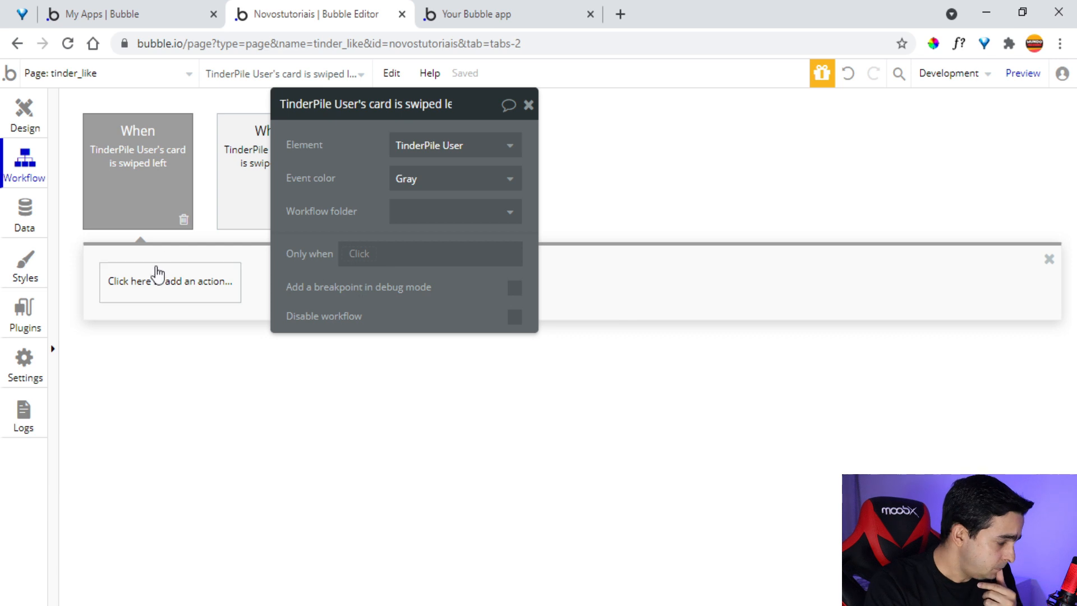
# Step: Add a Make changes to thing action to the swiped-left workflow with Current User as the thing to change
pyautogui.click(159, 280)
pyautogui.moveTo(164, 408)
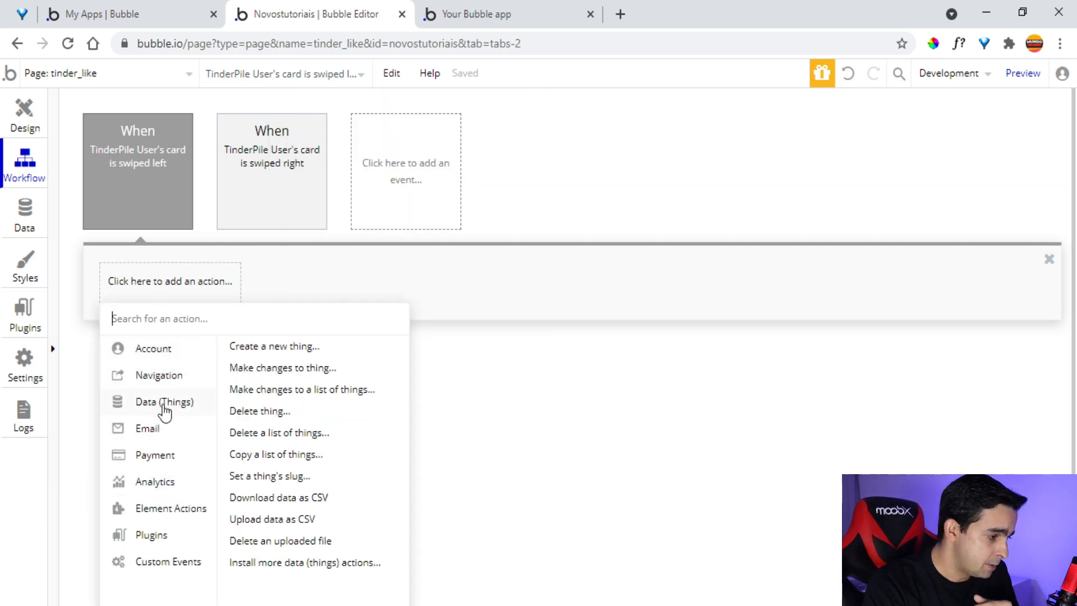
pyautogui.click(288, 370)
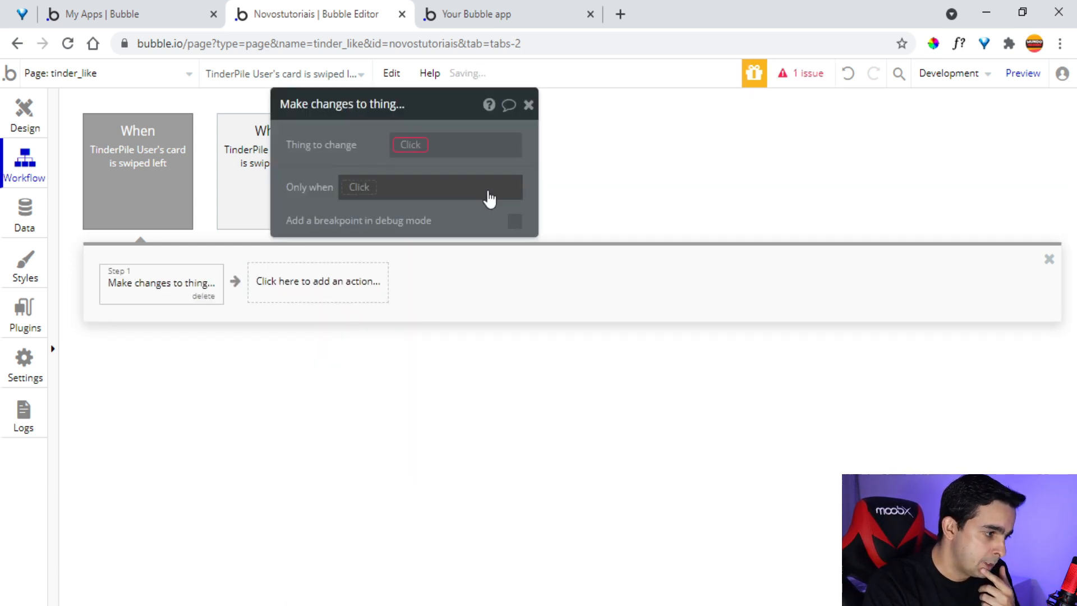
pyautogui.click(421, 151)
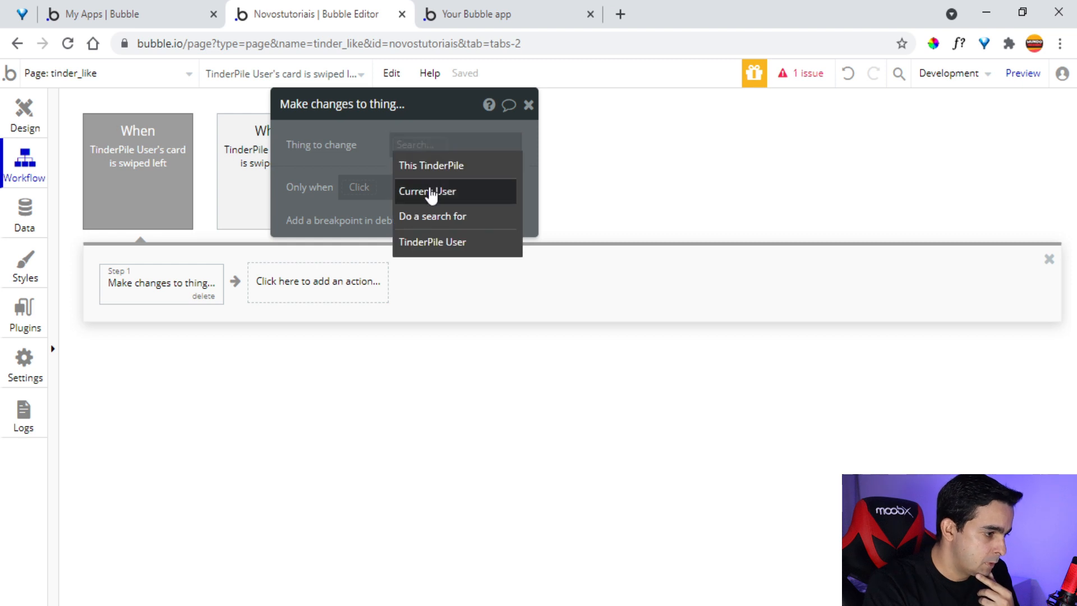
pyautogui.click(429, 191)
pyautogui.click(401, 193)
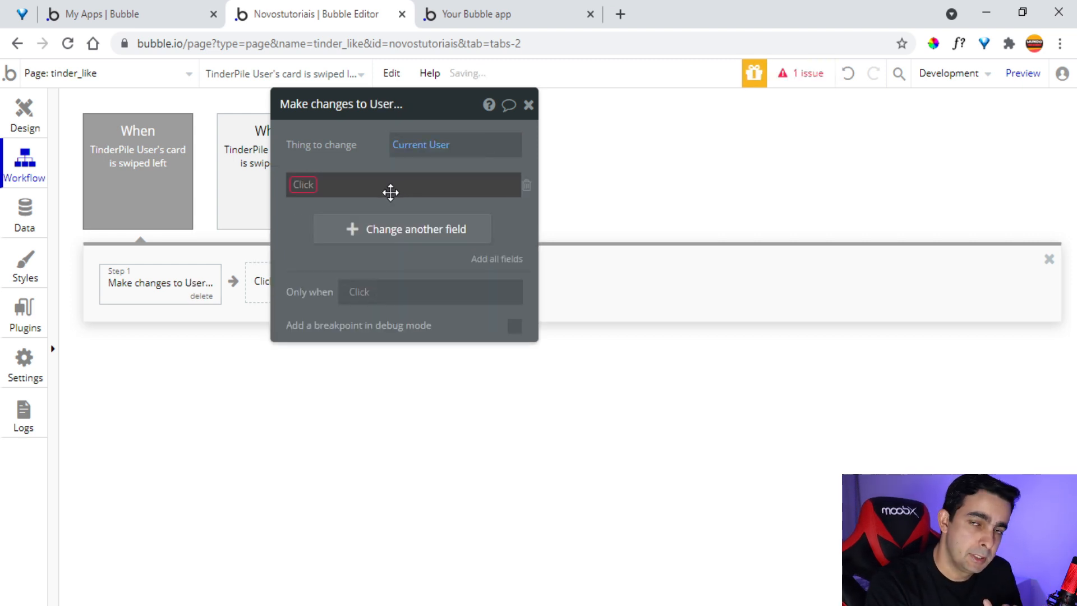
# Step: Set the action's field change to the usuarios_nao_curtidos list with the add operation
pyautogui.click(303, 185)
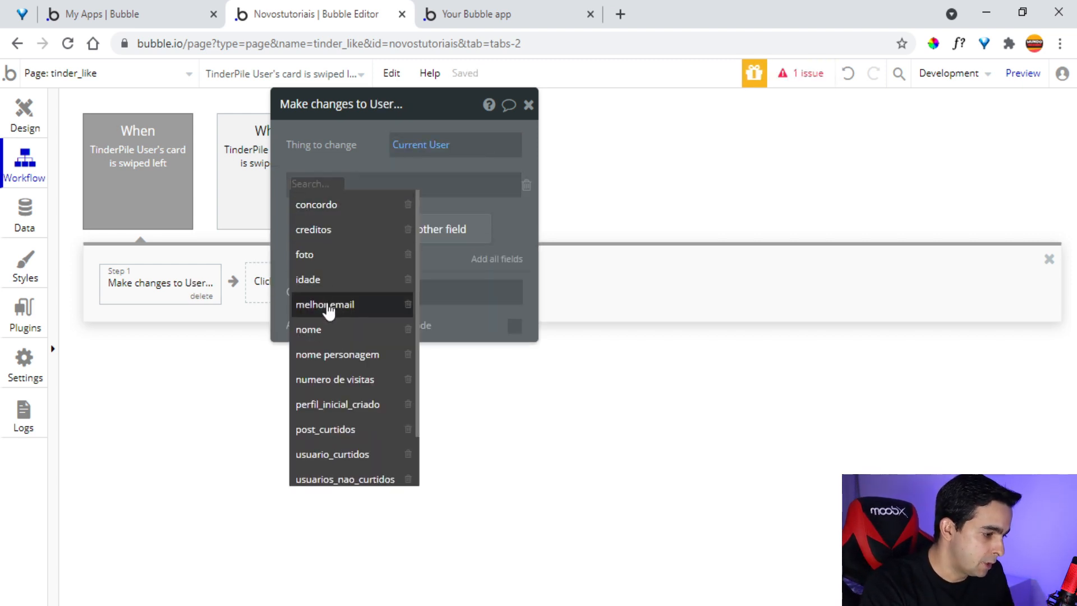
pyautogui.scroll(-1, 328, 310)
pyautogui.click(354, 421)
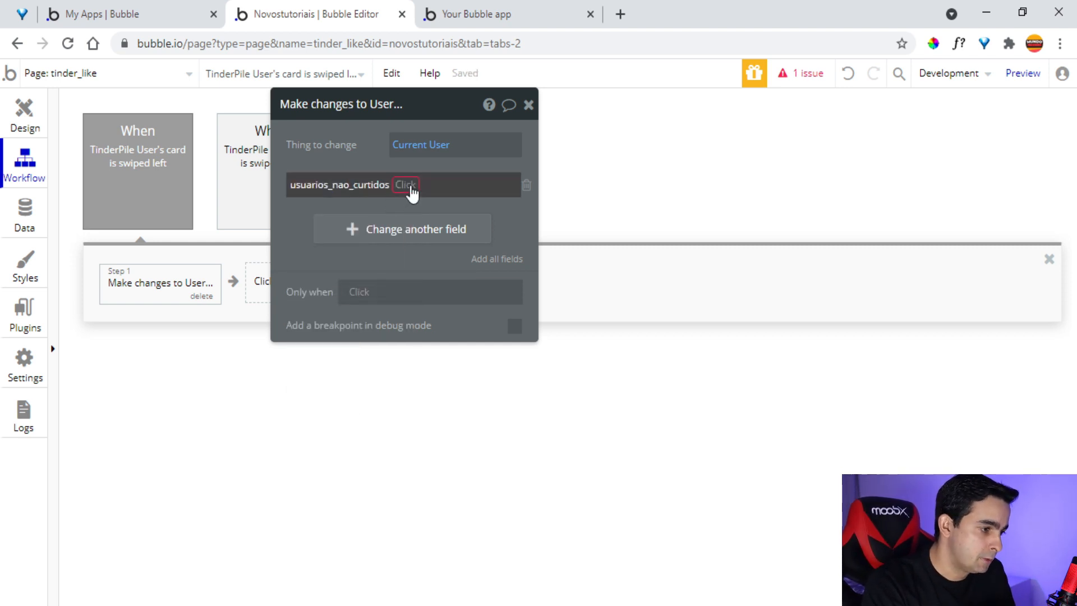
pyautogui.click(410, 188)
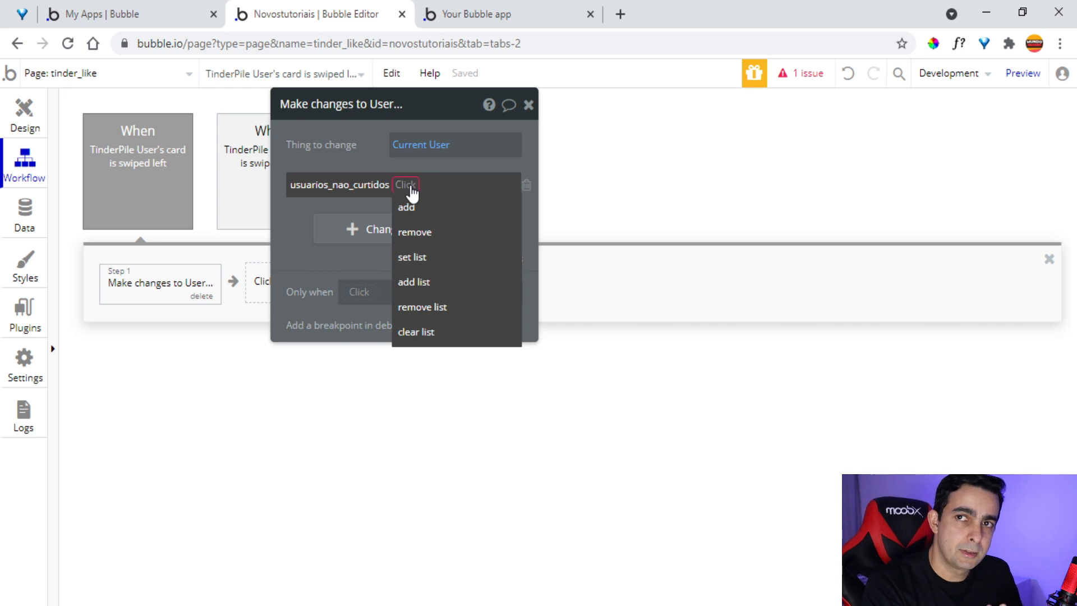
pyautogui.click(425, 217)
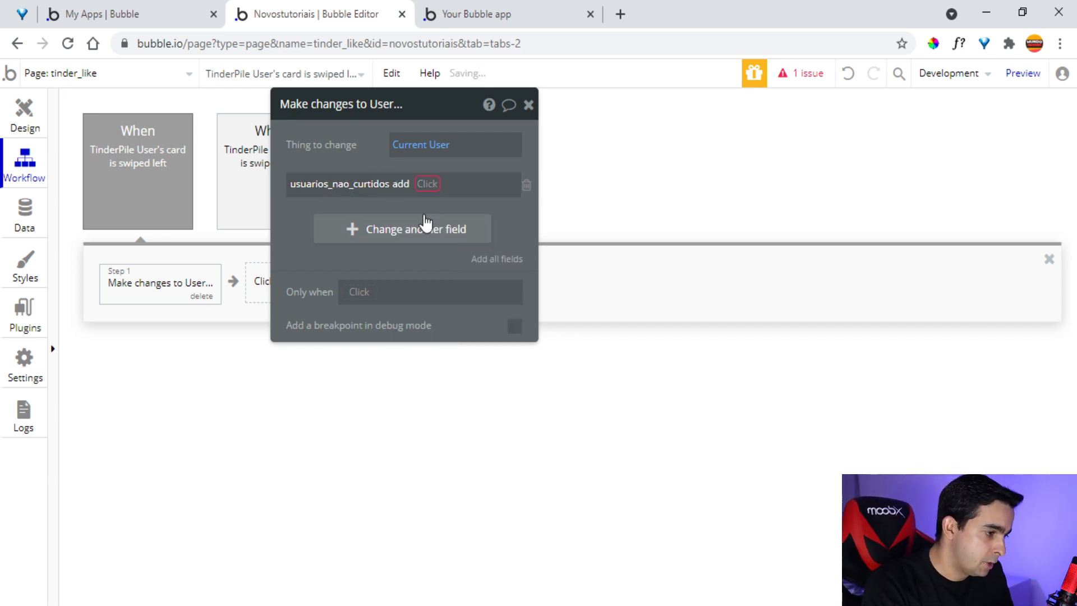
# Step: Set the item added to usuarios_nao_curtidos to This TinderPile's current slide and close the action's properties
pyautogui.click(428, 185)
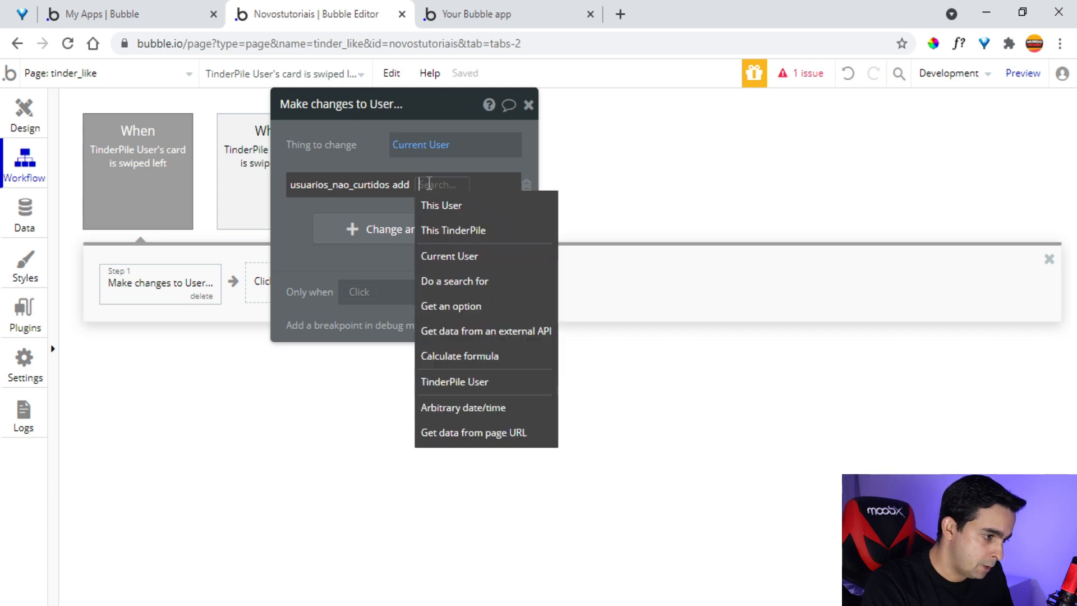
pyautogui.click(492, 232)
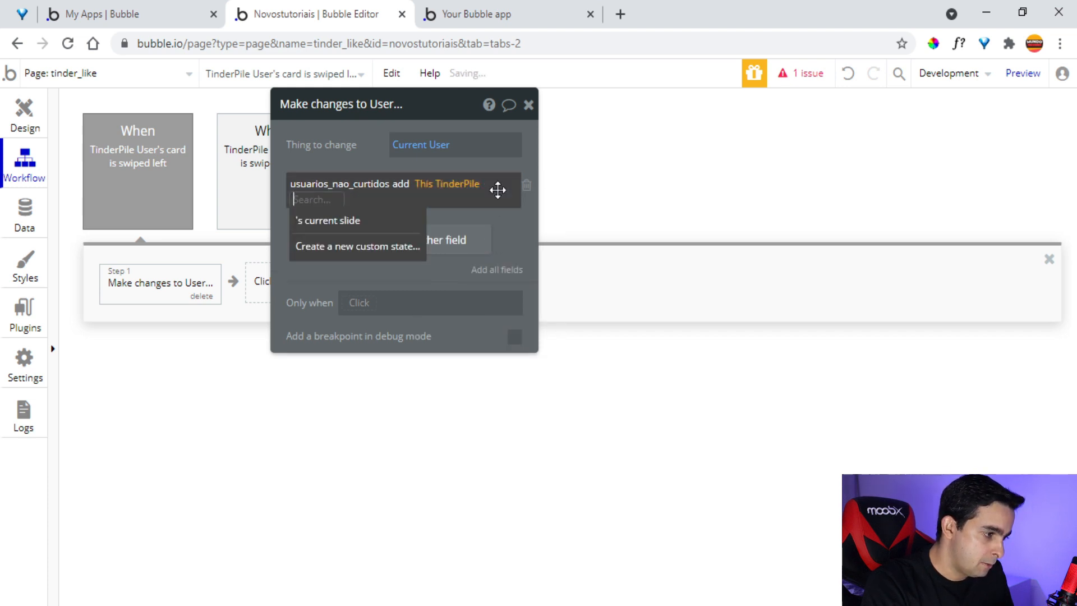
pyautogui.click(360, 224)
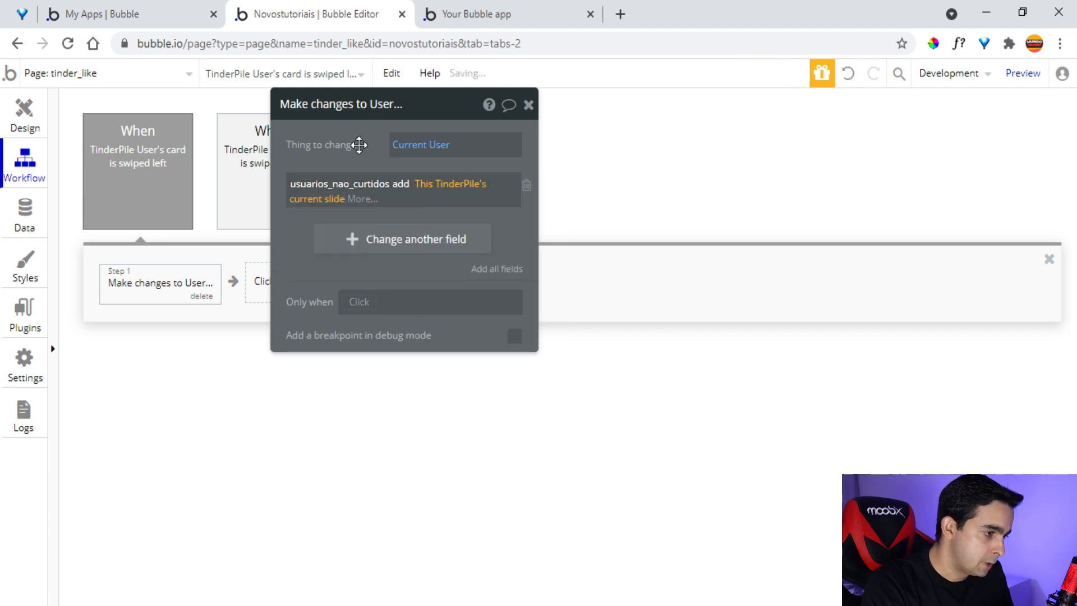
pyautogui.click(527, 105)
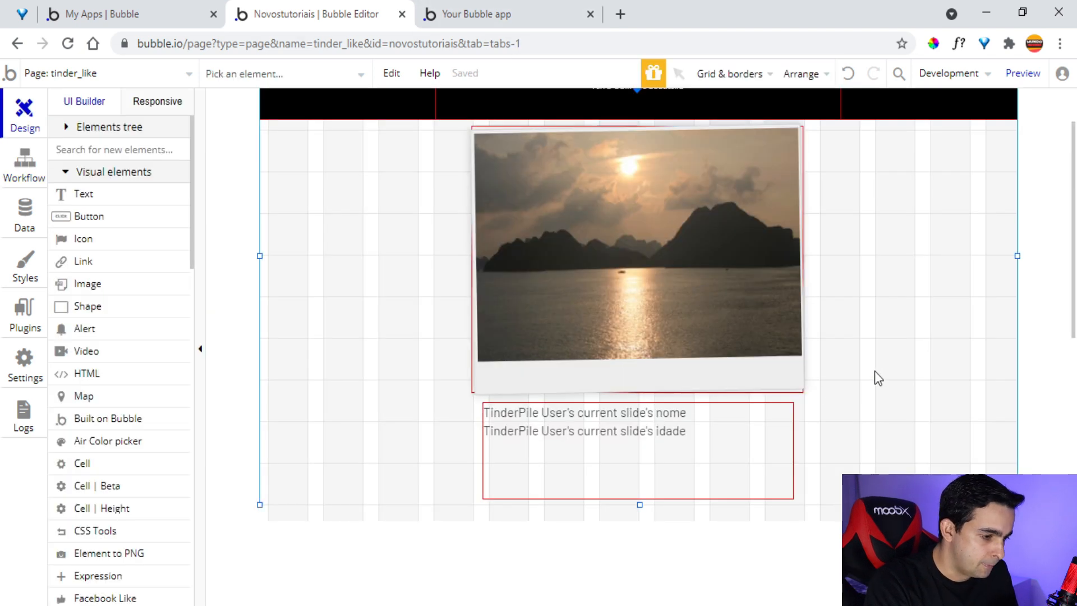
# Step: Reload the app preview and test both workflows by swiping two cards right, two left and one more right
pyautogui.doubleClick(877, 378)
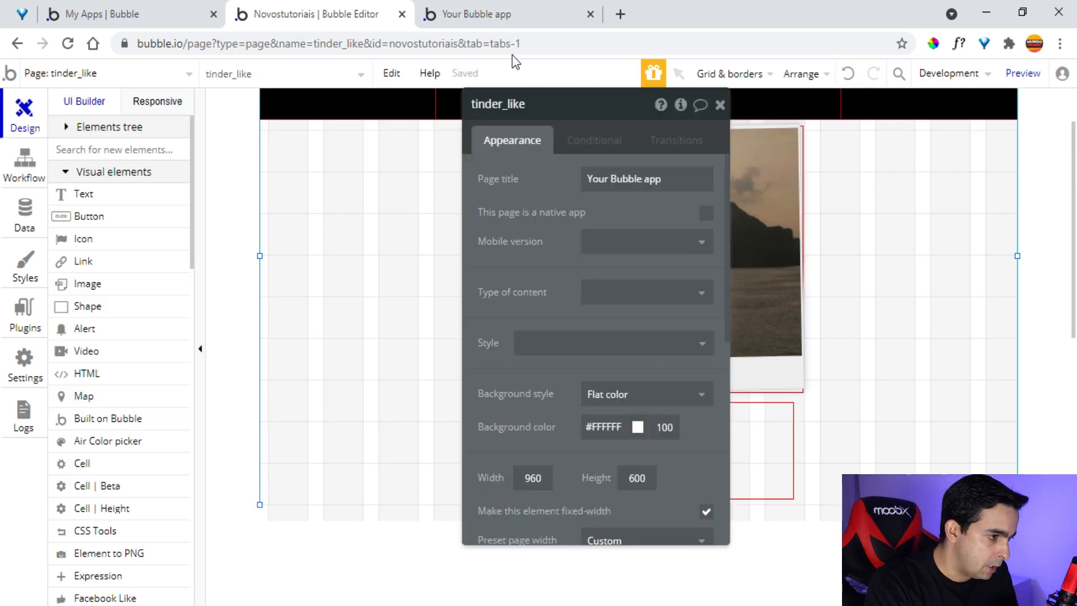
pyautogui.click(480, 13)
pyautogui.press('F5')
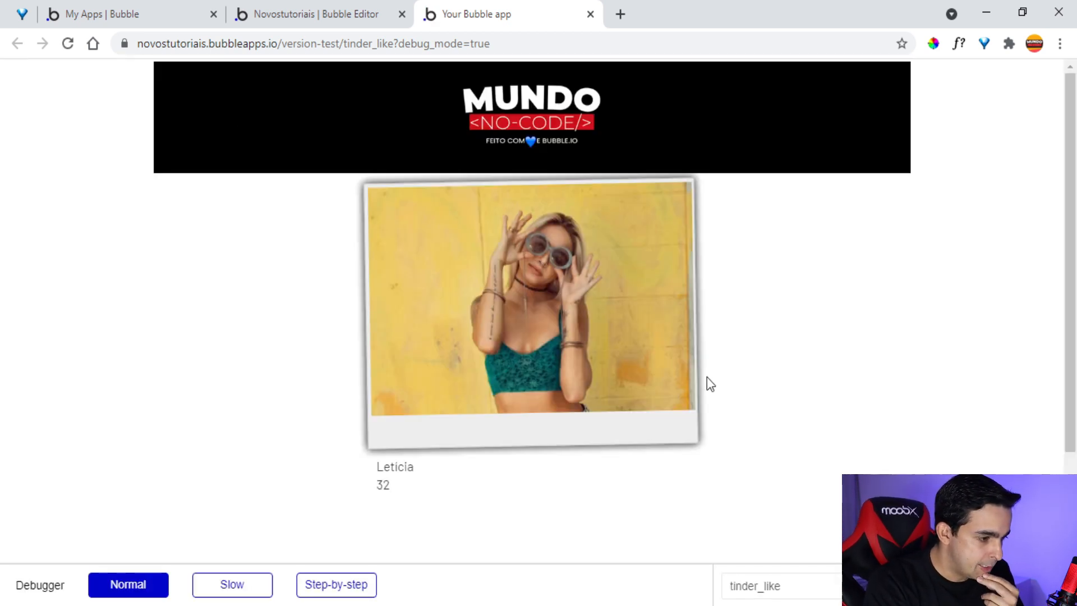
pyautogui.moveTo(501, 368); pyautogui.dragTo(1048, 394)
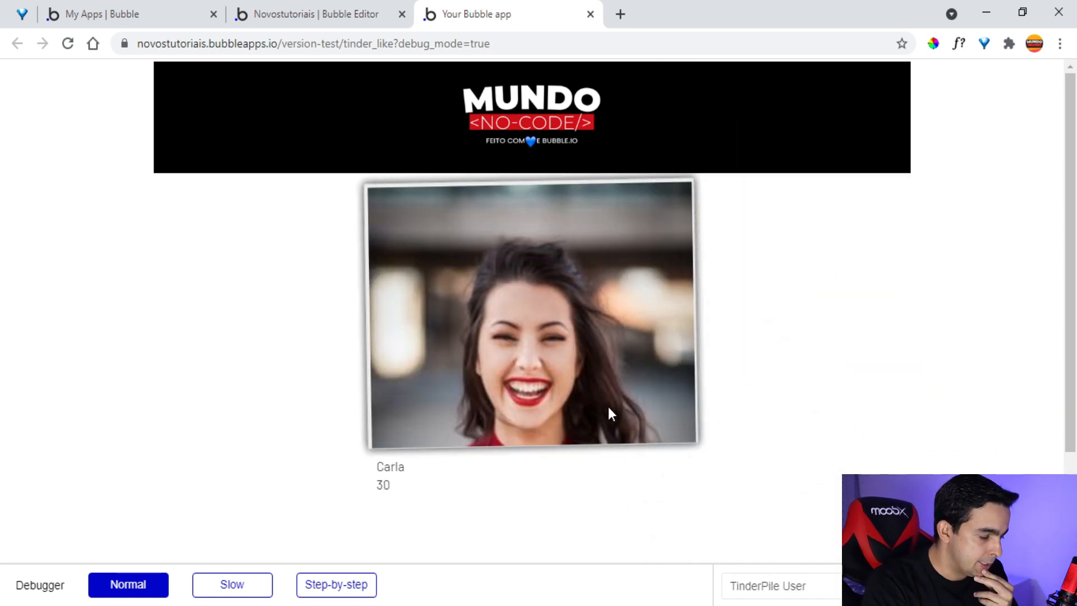
pyautogui.moveTo(567, 375); pyautogui.dragTo(817, 383)
pyautogui.moveTo(618, 367); pyautogui.dragTo(293, 413)
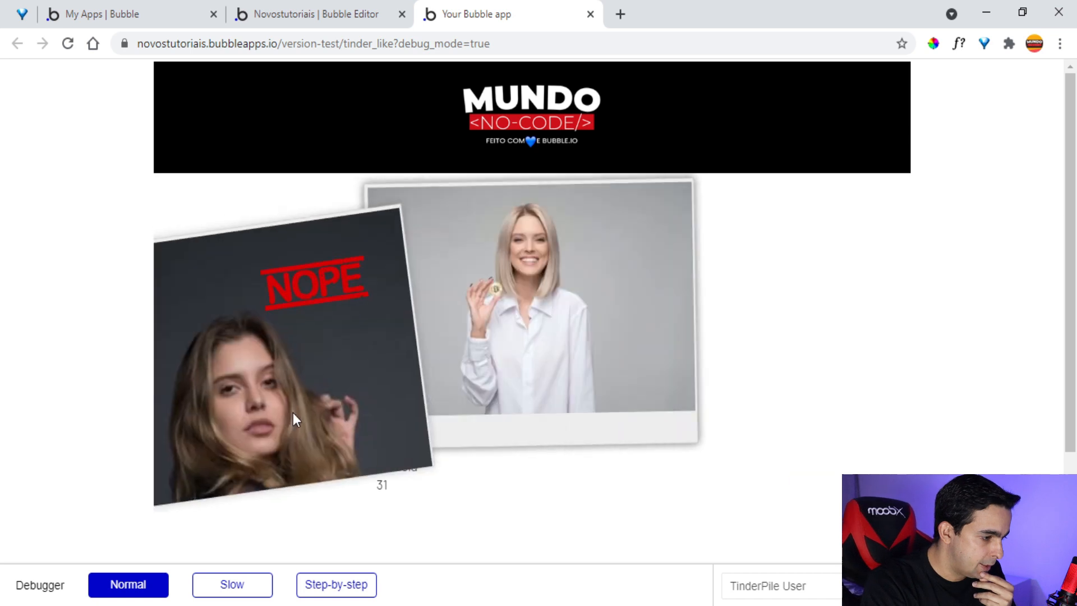
pyautogui.moveTo(603, 357); pyautogui.dragTo(284, 392)
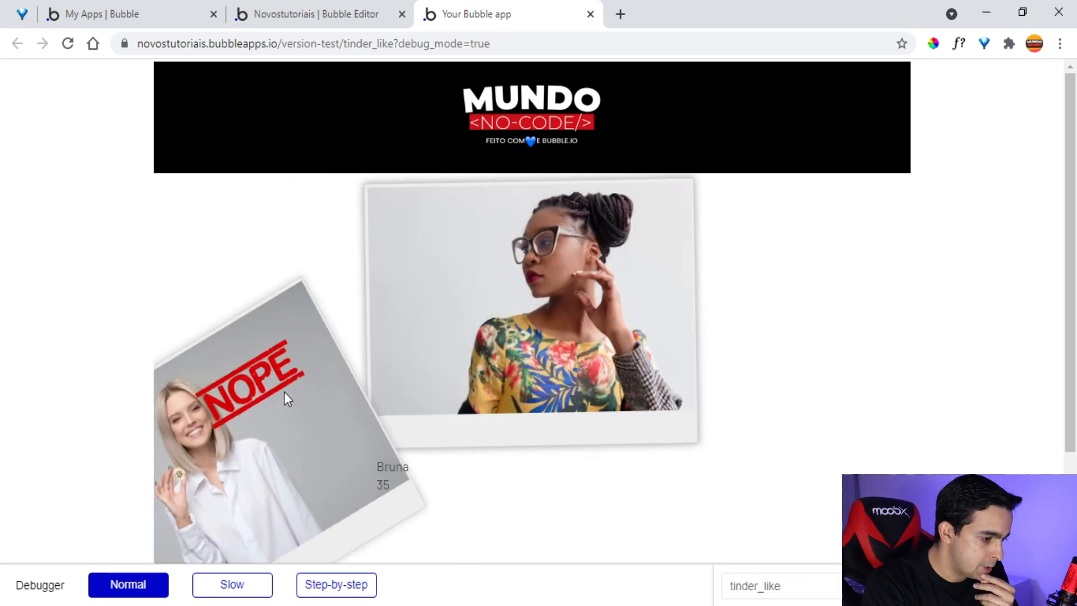
pyautogui.moveTo(488, 378); pyautogui.dragTo(790, 415)
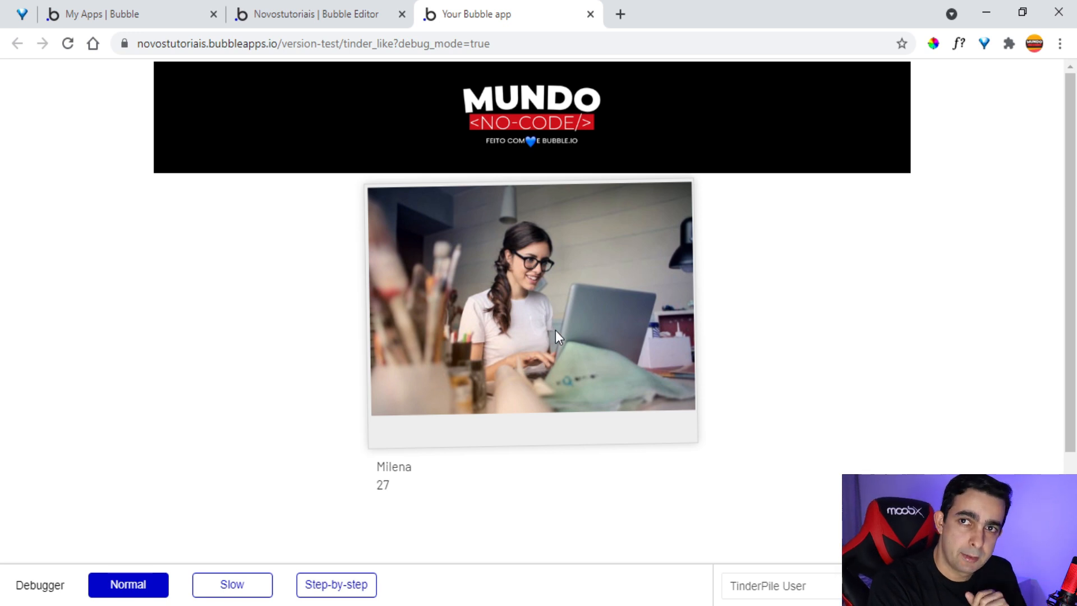
# Step: Open the swiping user's own database entry from the All Users app data in the editor
pyautogui.click(344, 15)
pyautogui.click(35, 209)
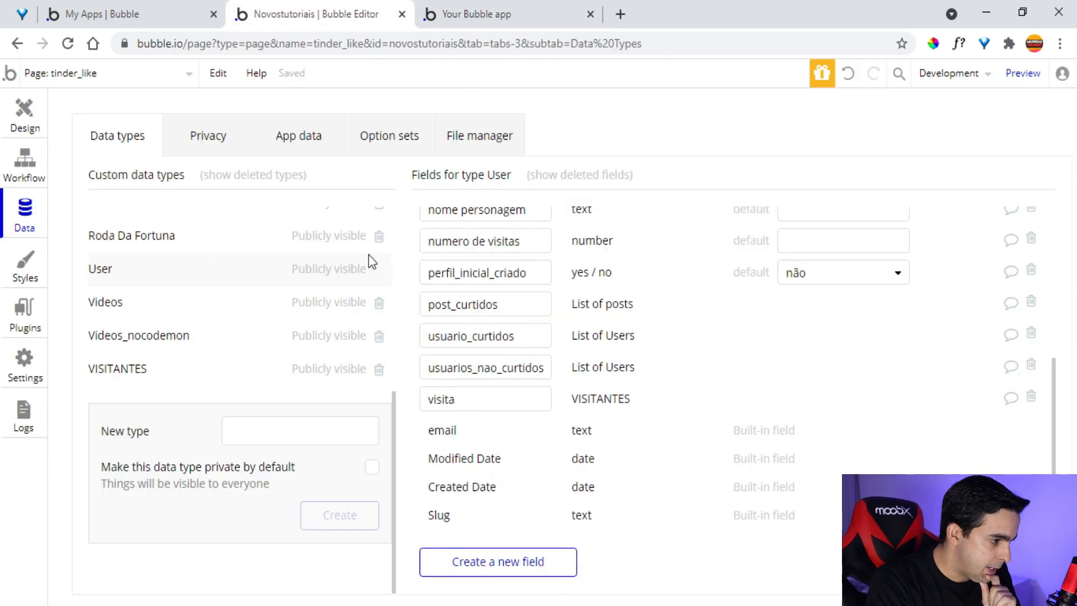
pyautogui.click(309, 147)
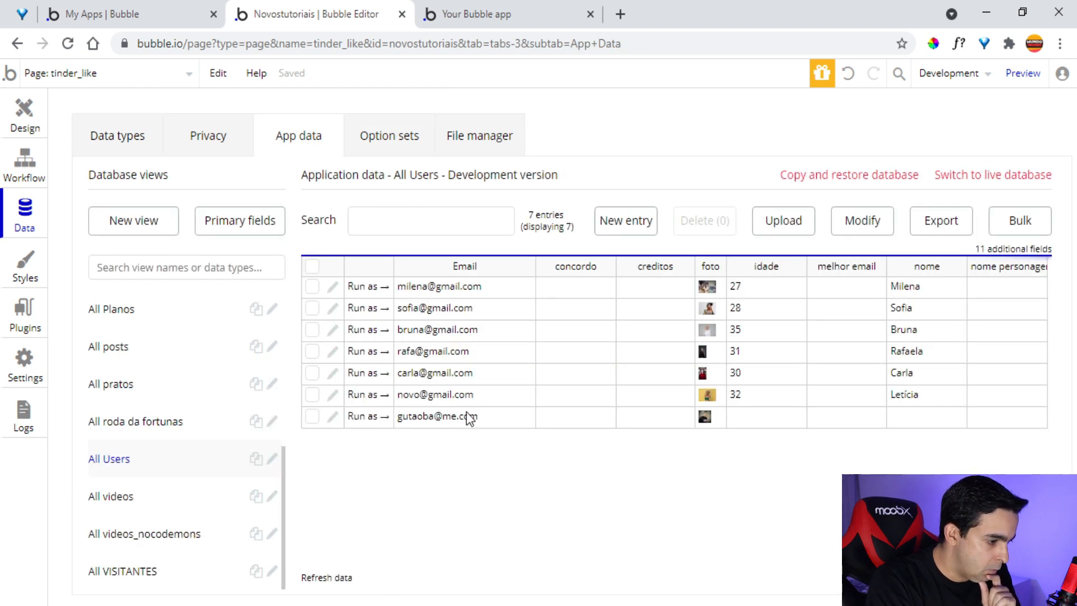
pyautogui.click(333, 417)
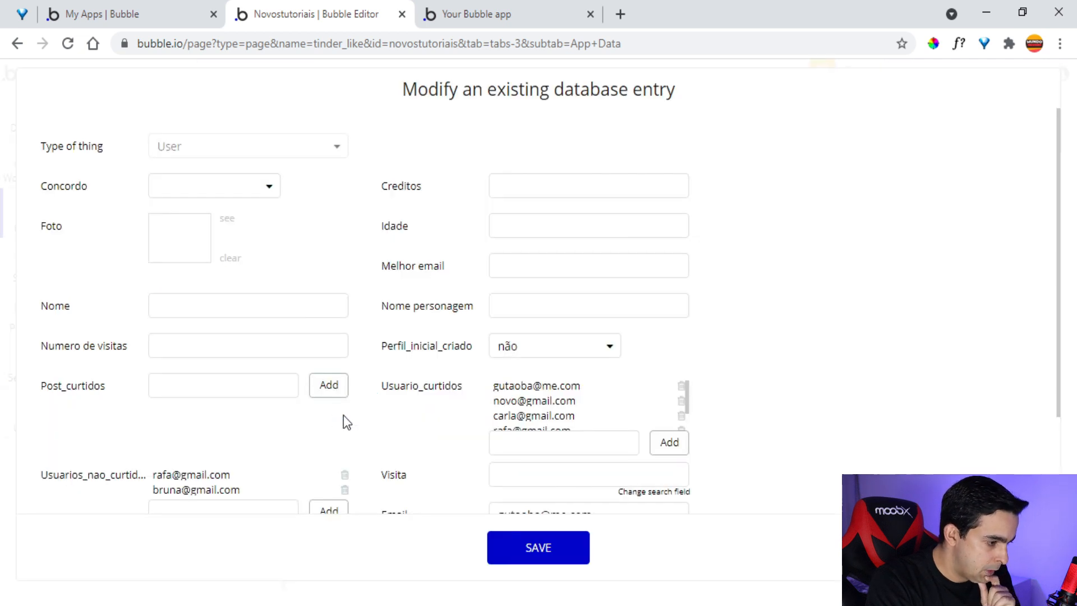
# Step: Review the entry's liked and not-liked lists, remove the user's own account and the left-swiped user from Usuario_curtidos, and close without saving
pyautogui.scroll(-2, 444, 321)
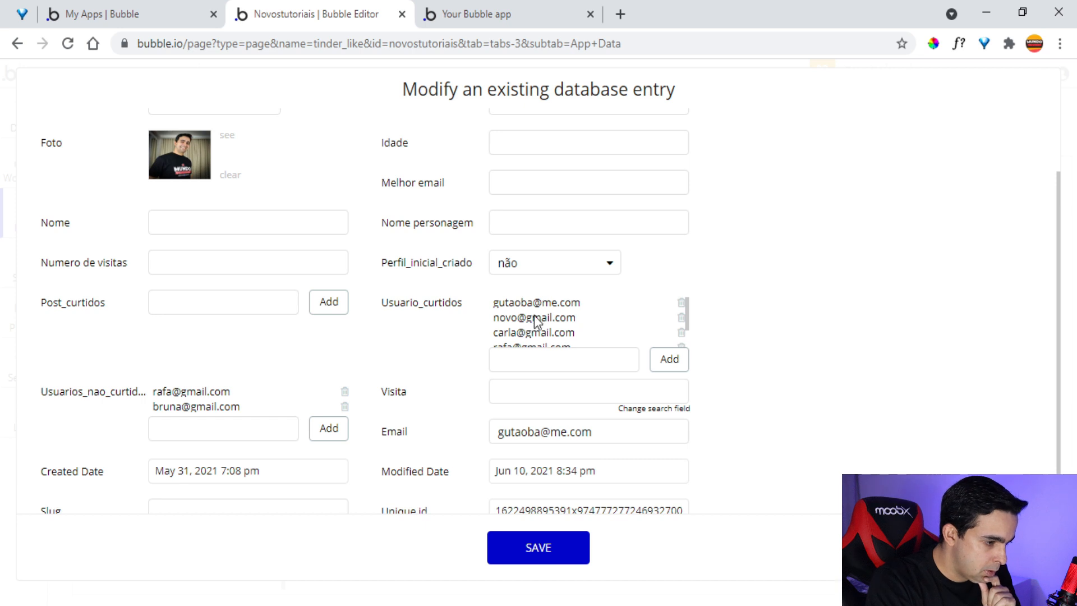
pyautogui.click(682, 305)
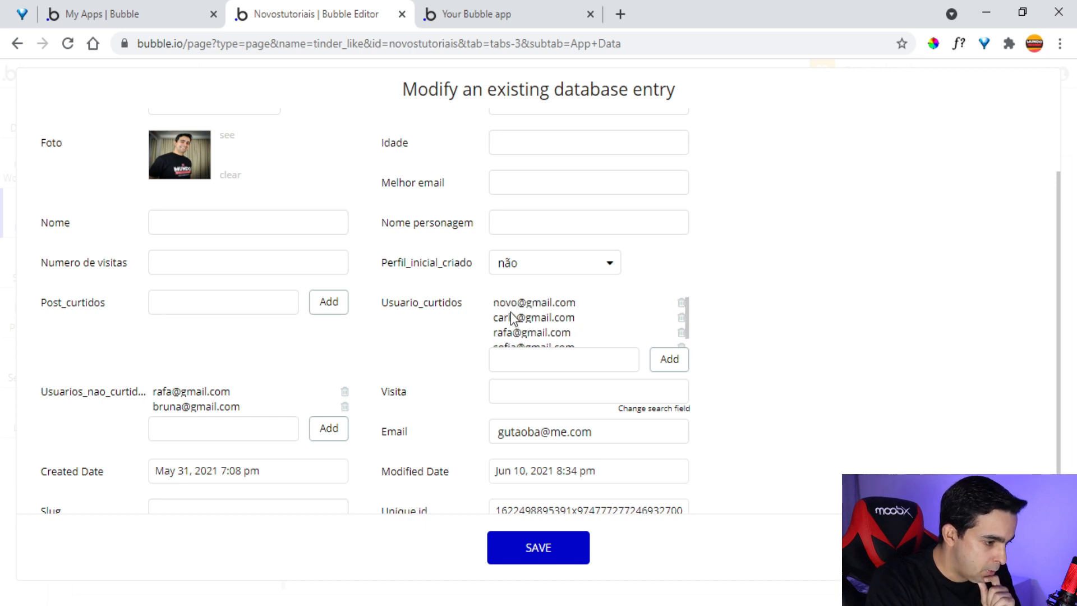
pyautogui.scroll(-3, 519, 319)
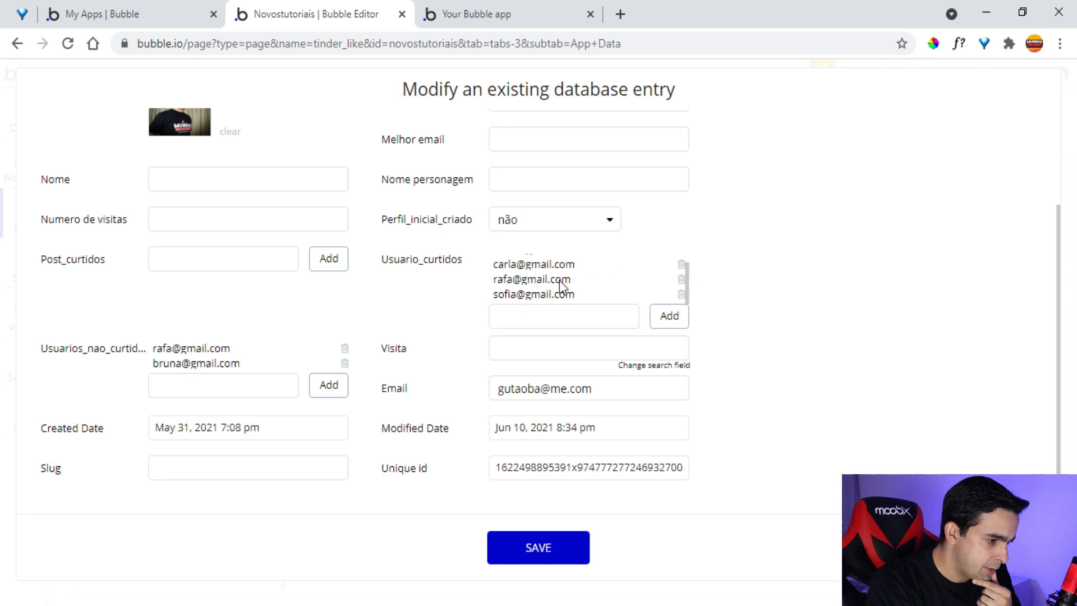
pyautogui.scroll(1, 560, 285)
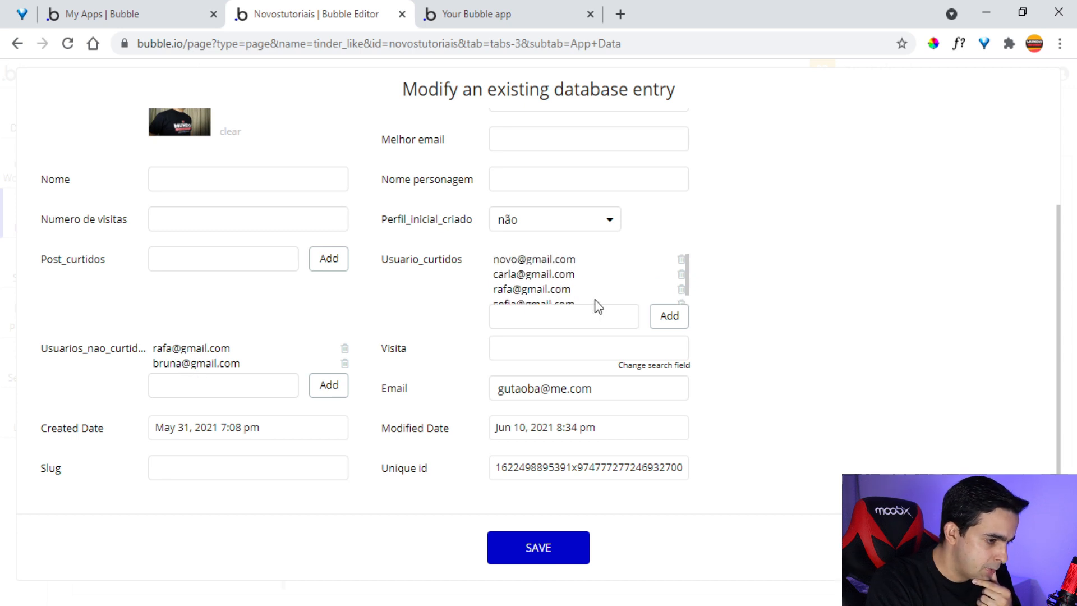
pyautogui.click(681, 289)
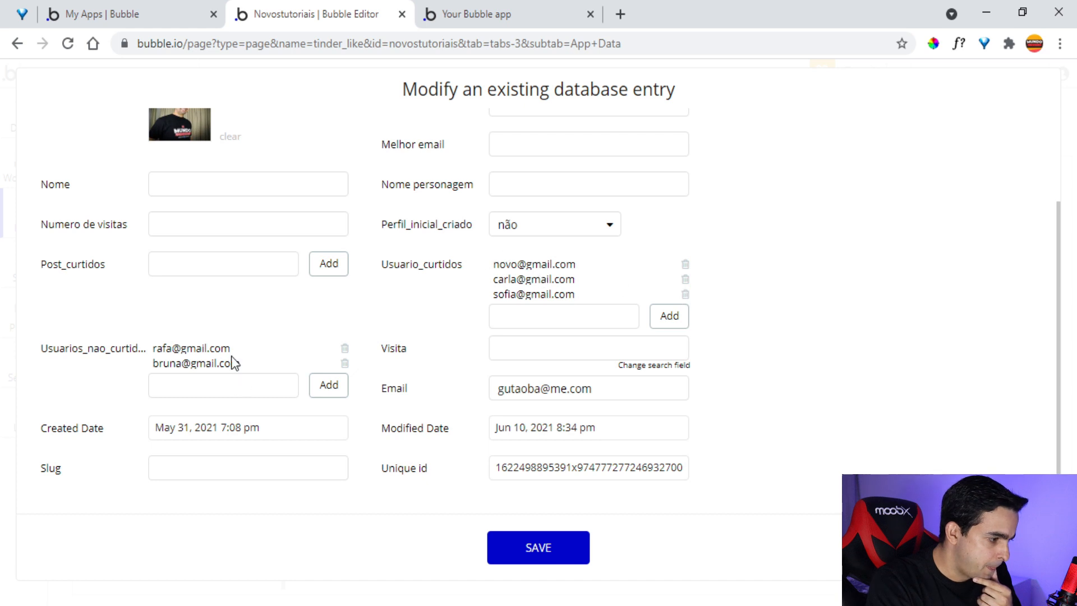
pyautogui.scroll(3, 566, 282)
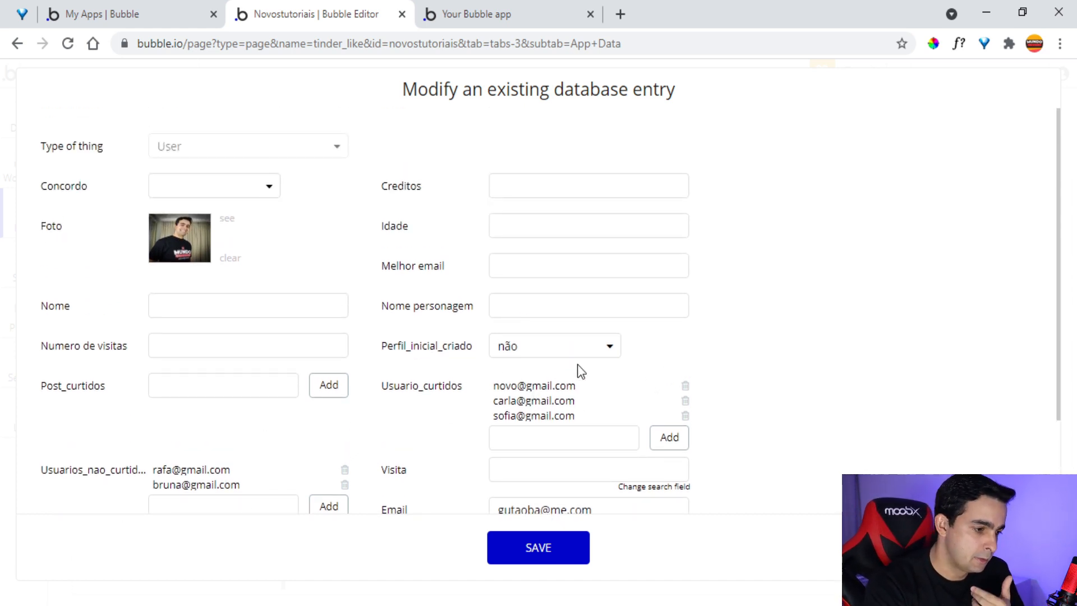
pyautogui.scroll(-3, 606, 259)
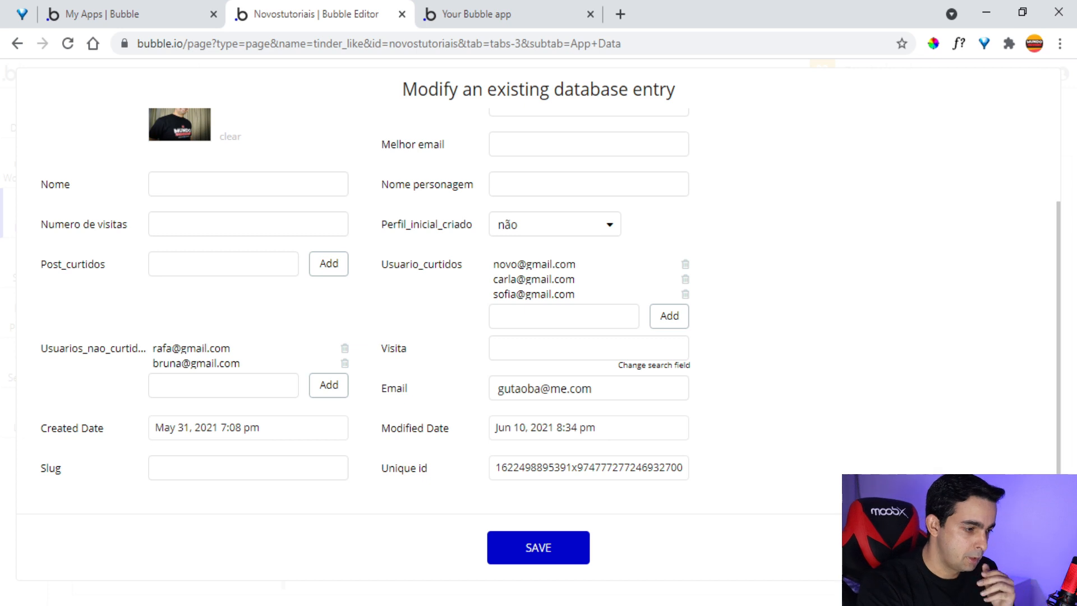
pyautogui.press('Escape')
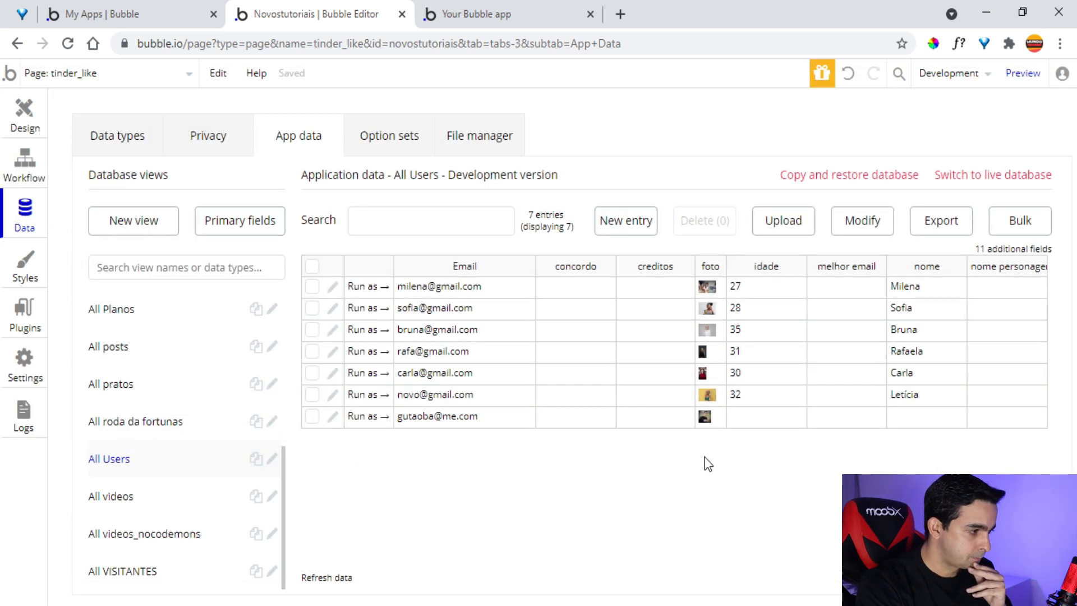
# Step: Return to the tinder_like page design and close the page's property editor
pyautogui.click(30, 126)
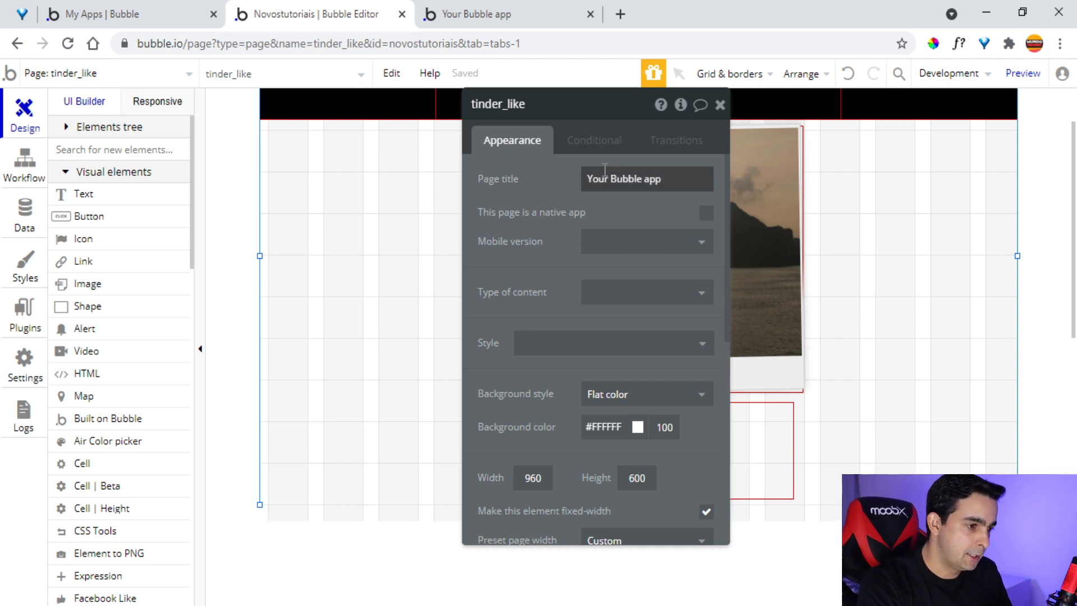
pyautogui.moveTo(543, 227); pyautogui.dragTo(365, 269)
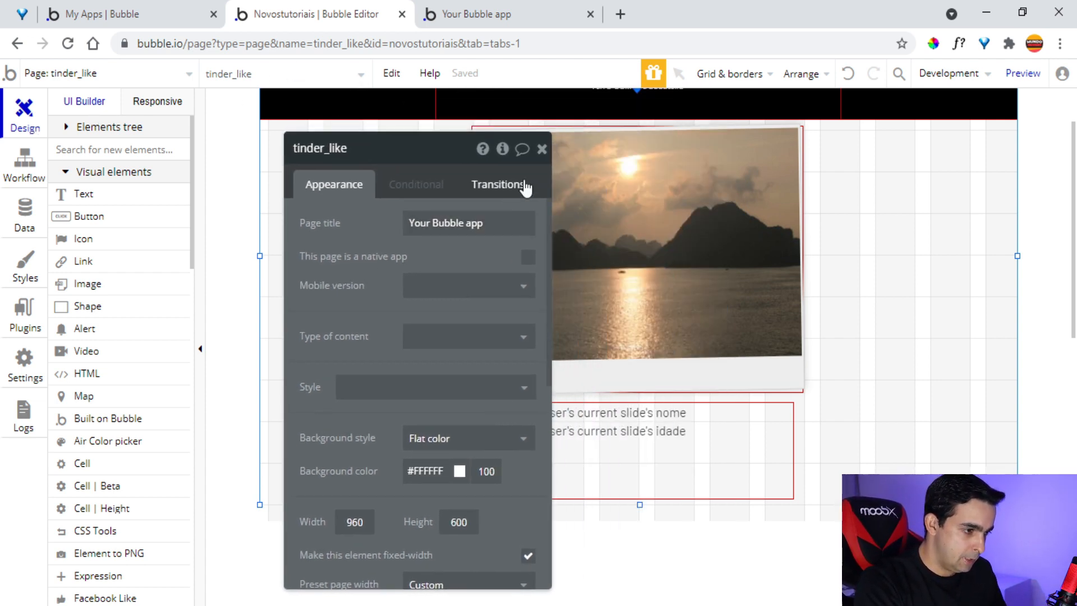
pyautogui.click(542, 149)
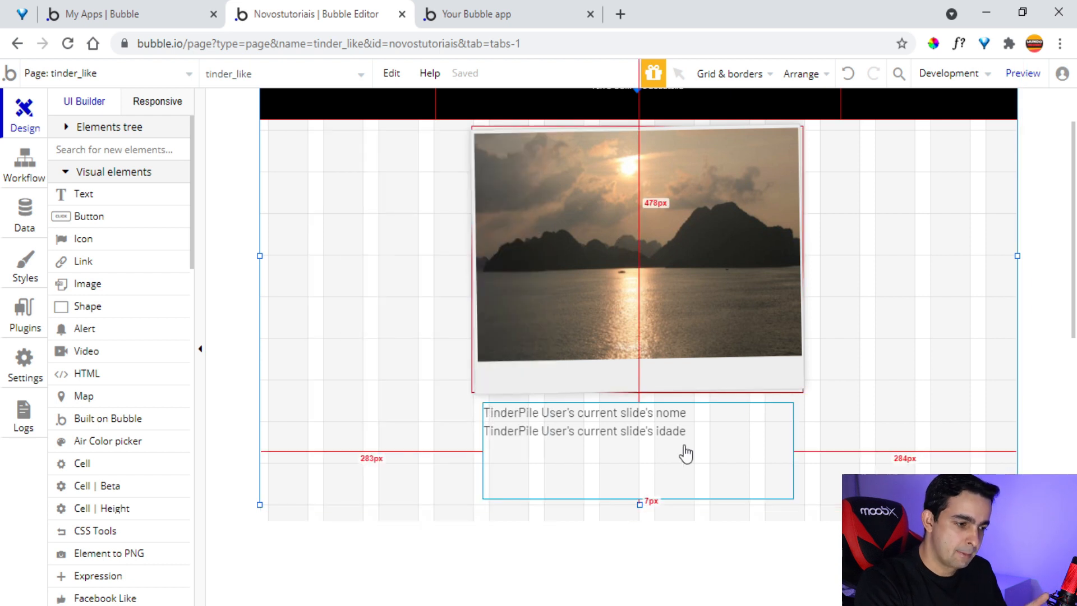